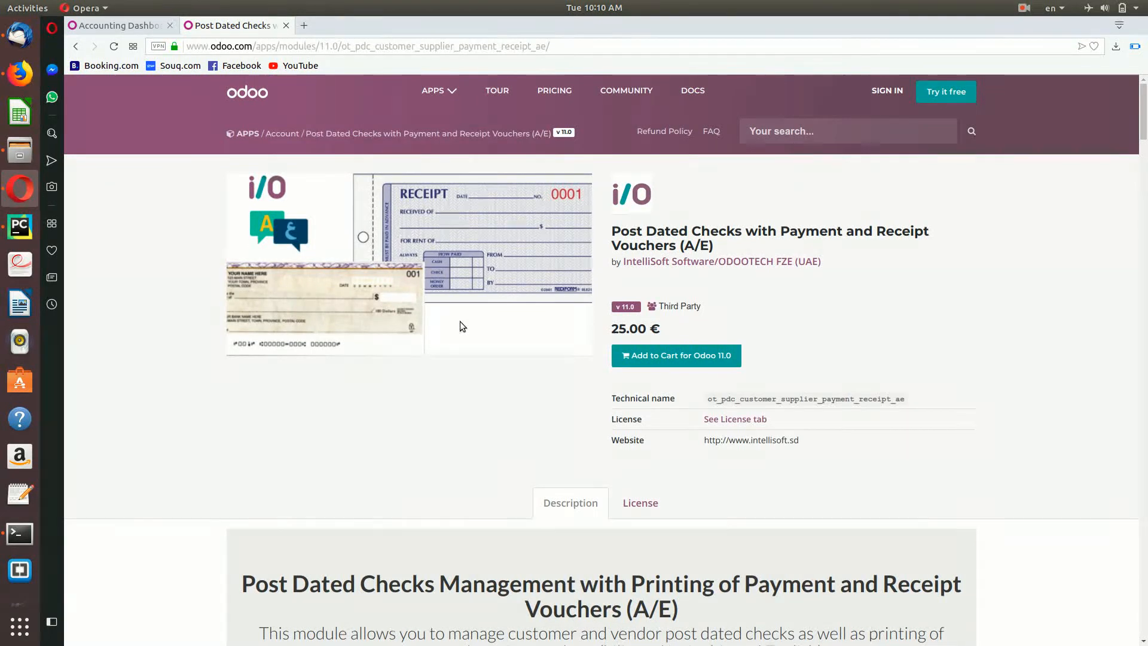
Step: Scroll the module page past General Info to the Payment View screenshot of cheque details
scroll(694, 371, down, 3)
scroll(694, 371, up, 3)
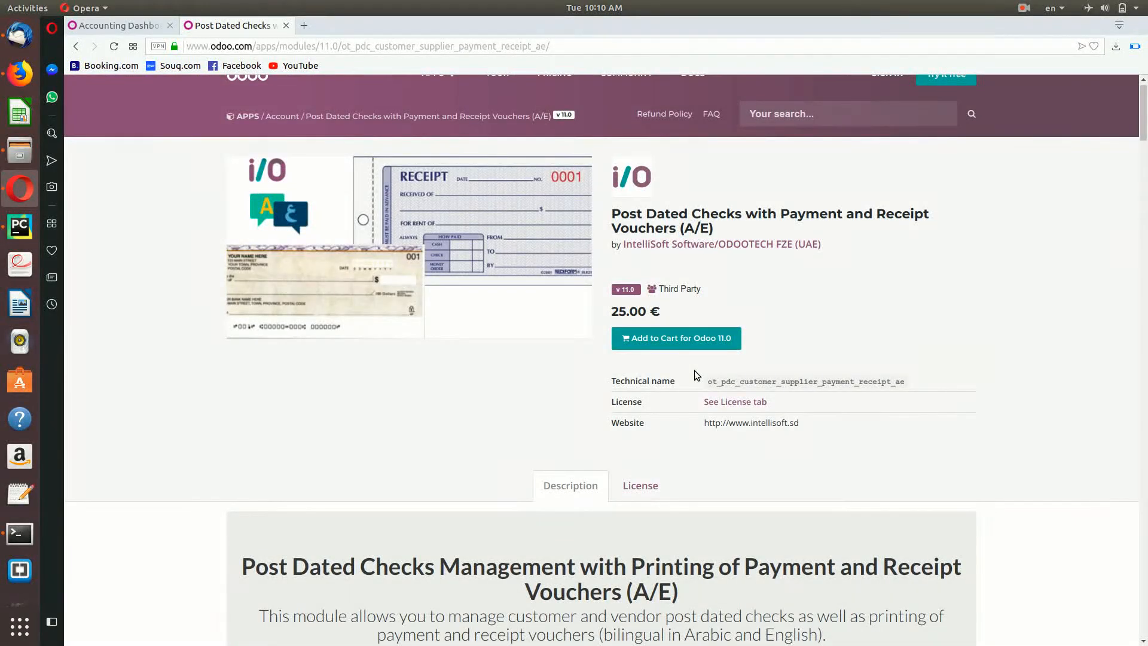
scroll(694, 374, down, 3)
scroll(694, 374, up, 2)
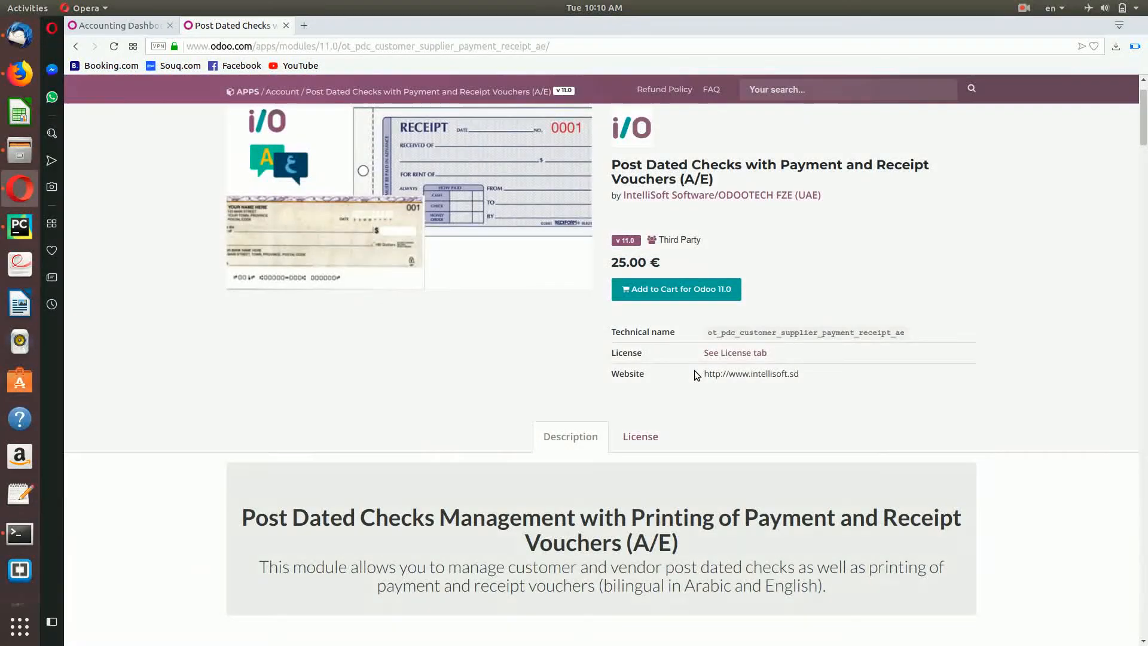
scroll(696, 375, down, 1)
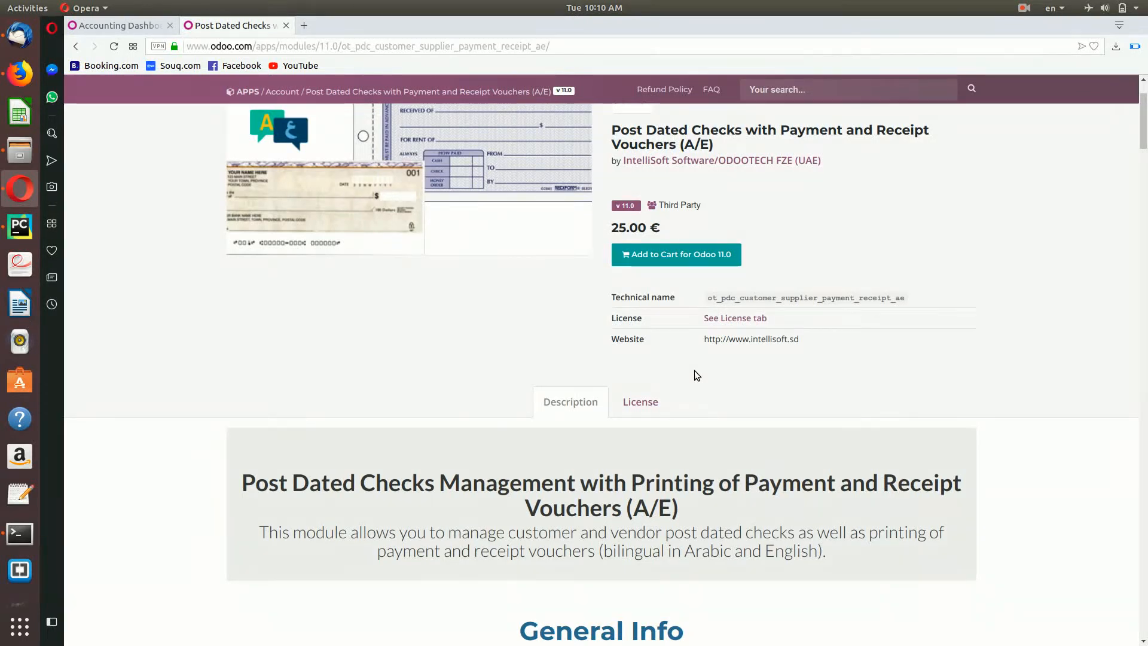
scroll(751, 574, down, 3)
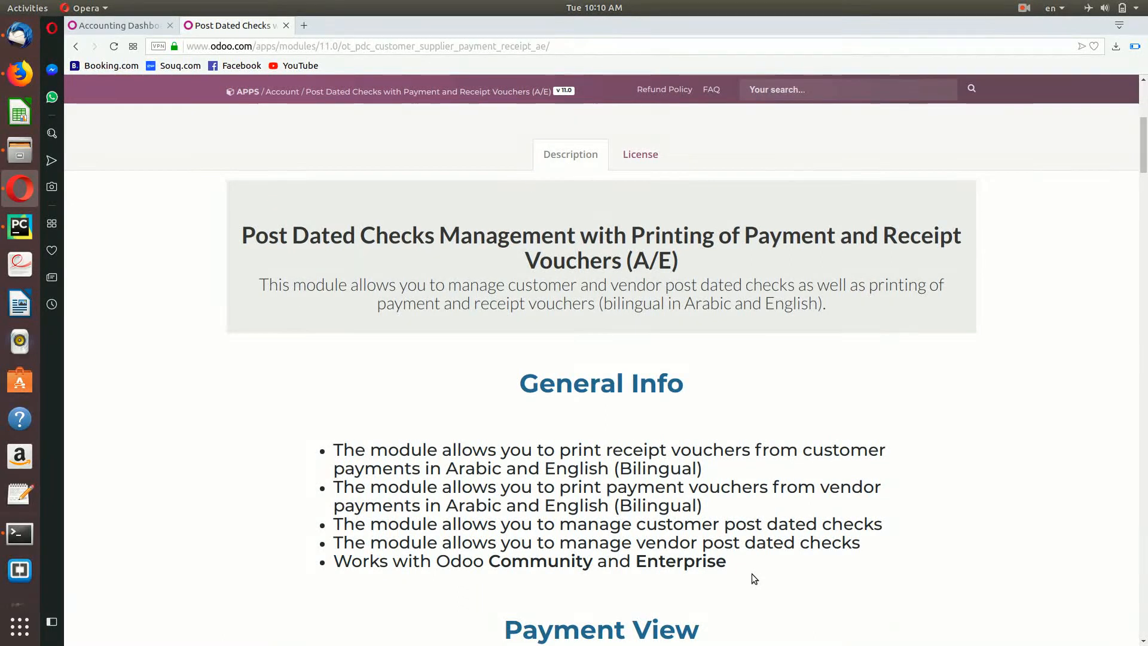
scroll(752, 573, down, 2)
scroll(752, 572, down, 2)
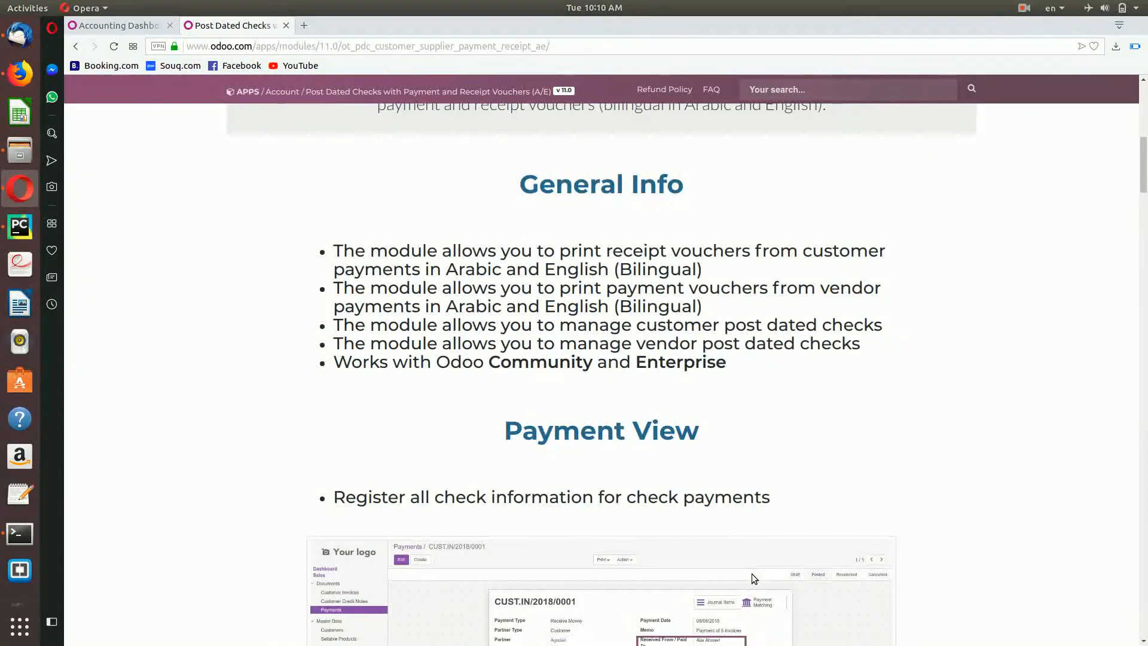
scroll(742, 560, down, 2)
scroll(740, 558, down, 2)
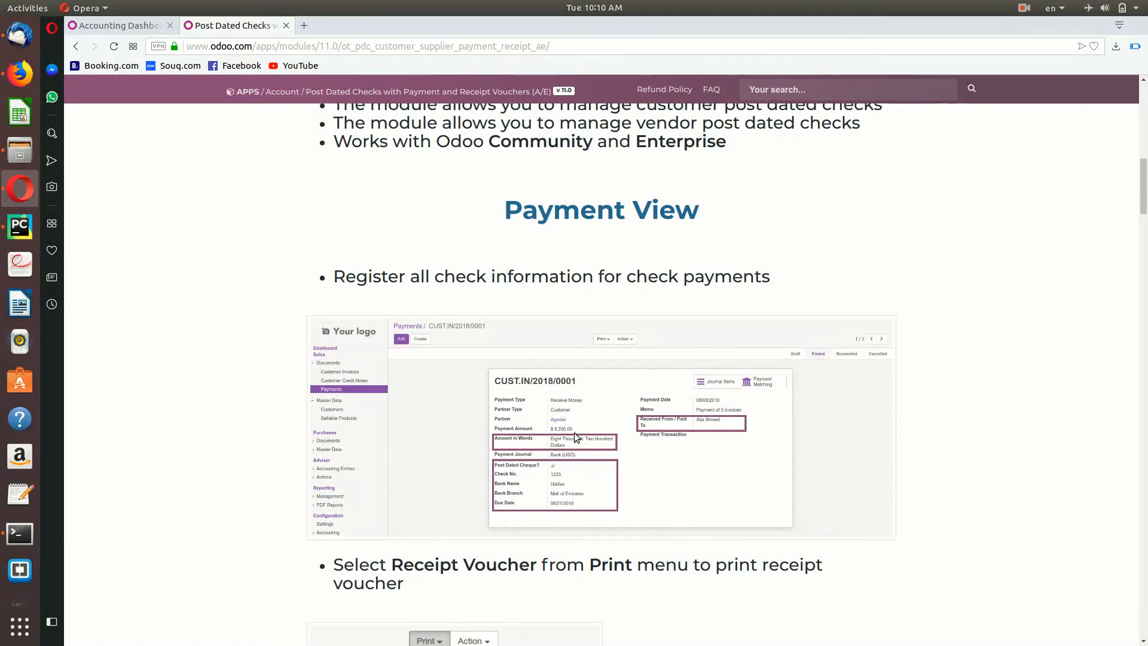
scroll(569, 450, down, 1)
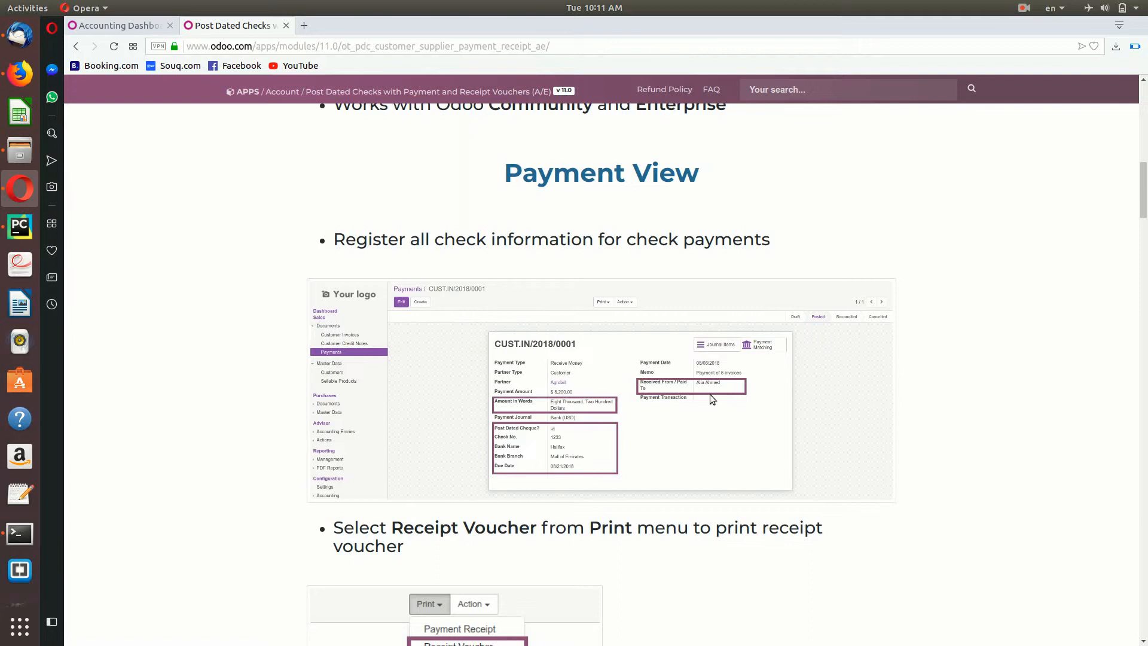
Step: Scroll past the Print menu screenshot to the bilingual $8,200.00 sample Receipt Voucher
scroll(710, 395, down, 1)
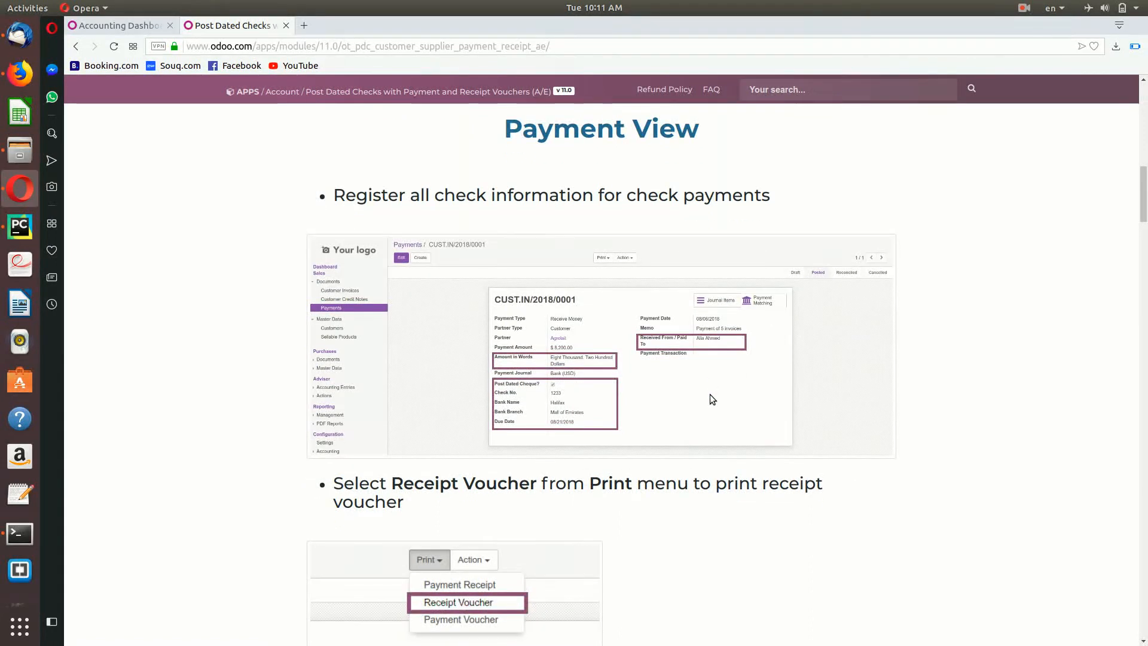
scroll(710, 394, down, 1)
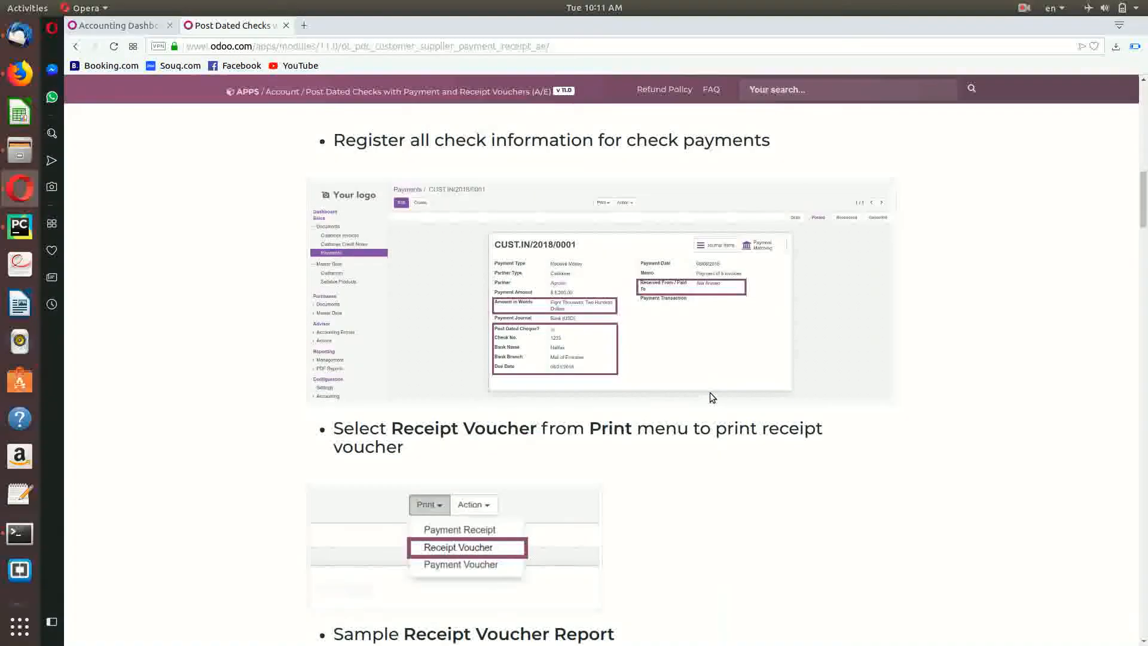
scroll(709, 392, down, 1)
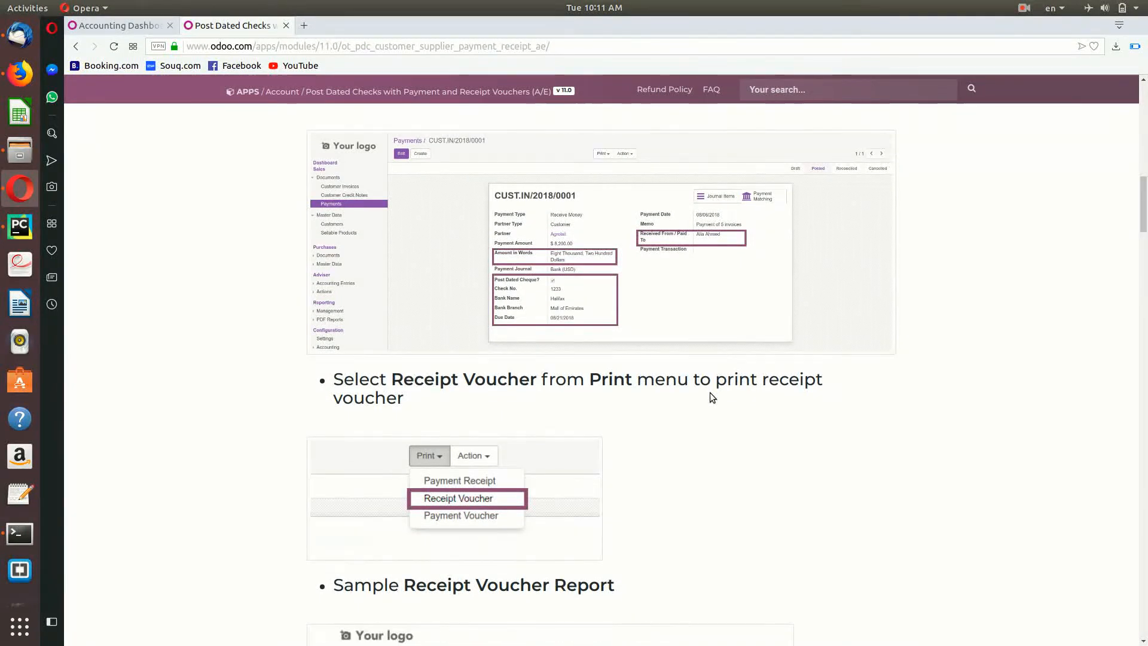
scroll(709, 392, down, 2)
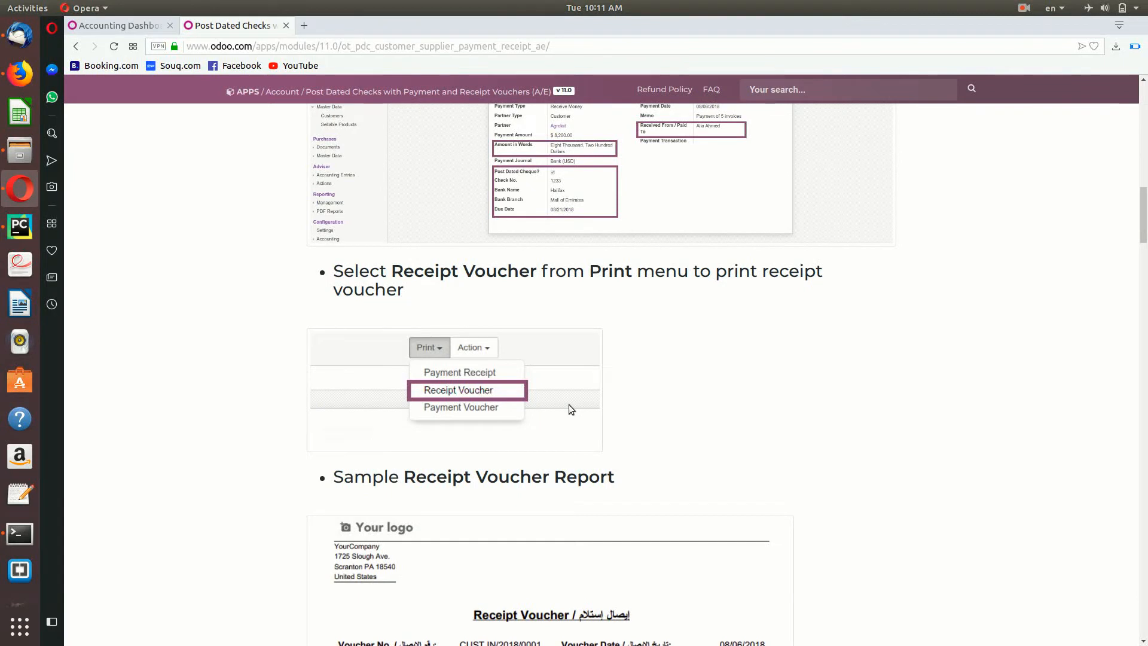
scroll(569, 404, down, 3)
scroll(607, 471, down, 1)
scroll(607, 471, down, 4)
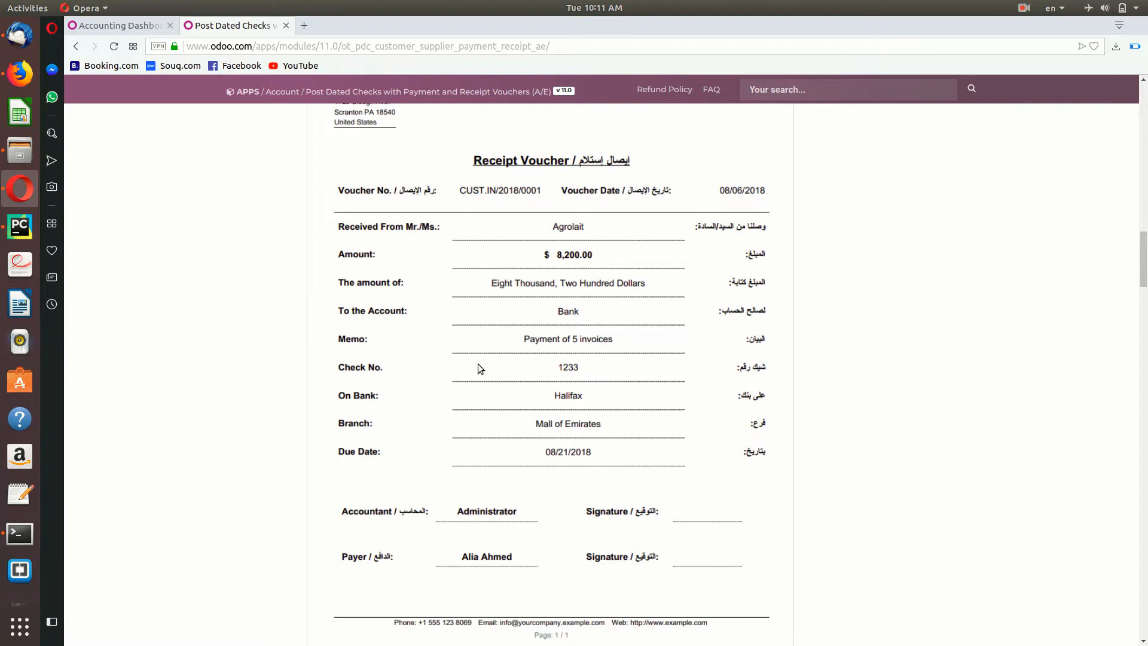
scroll(479, 363, up, 8)
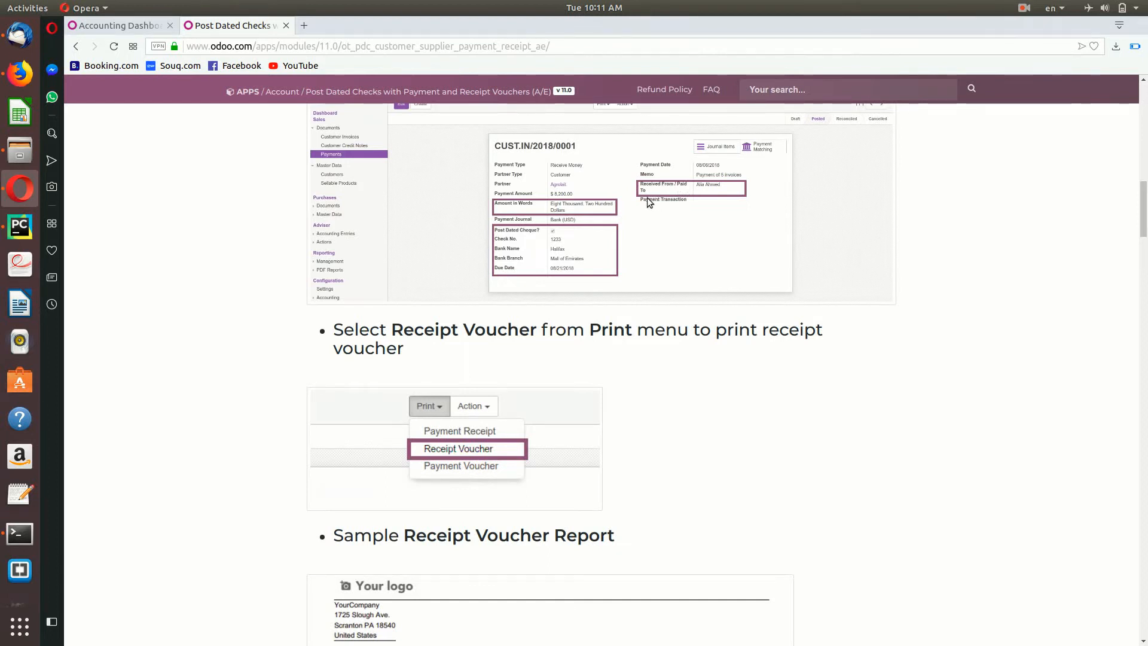
scroll(726, 450, down, 9)
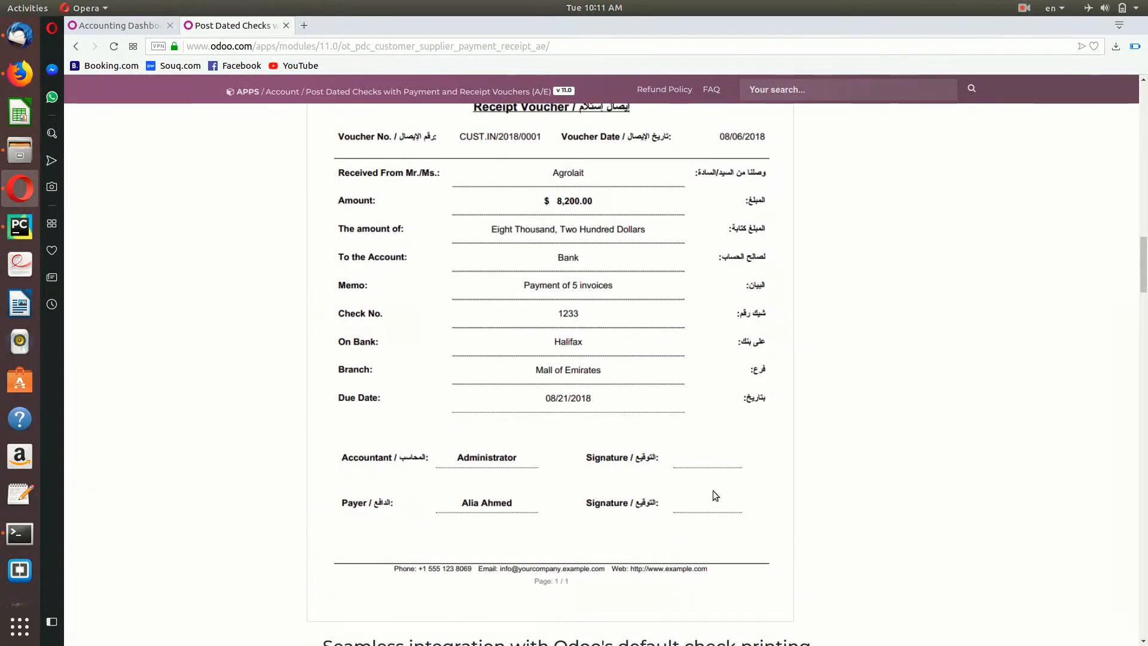
scroll(720, 507, up, 1)
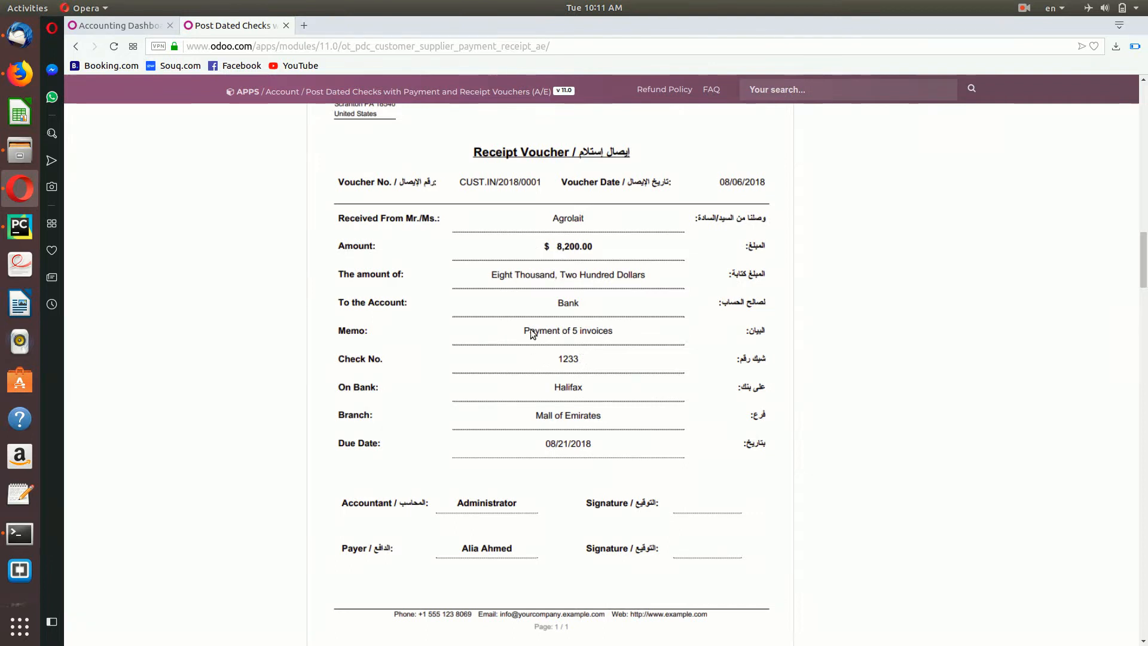
scroll(536, 358, up, 1)
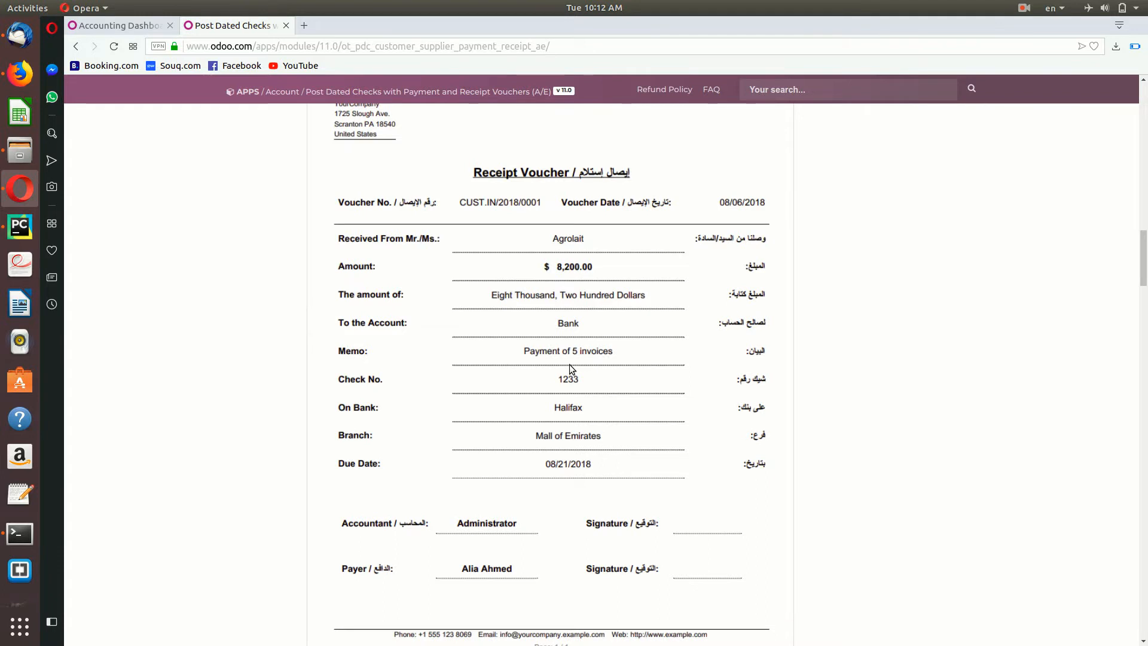
Step: Scroll through the module page's Filter and Group By screenshots
scroll(605, 450, down, 5)
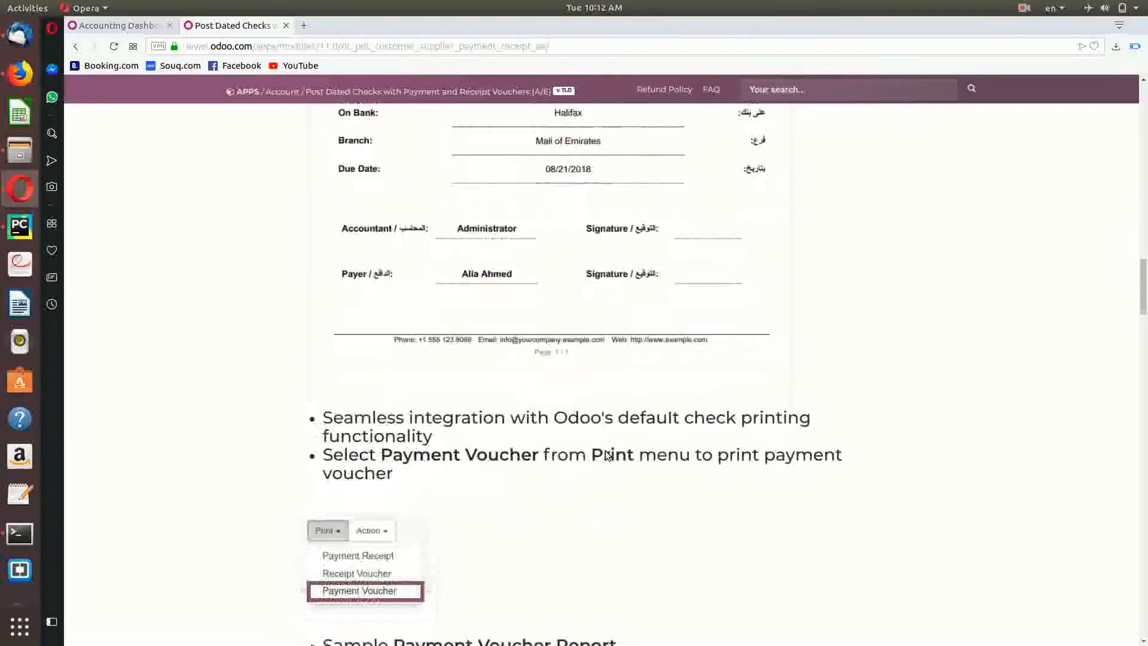
scroll(606, 455, down, 3)
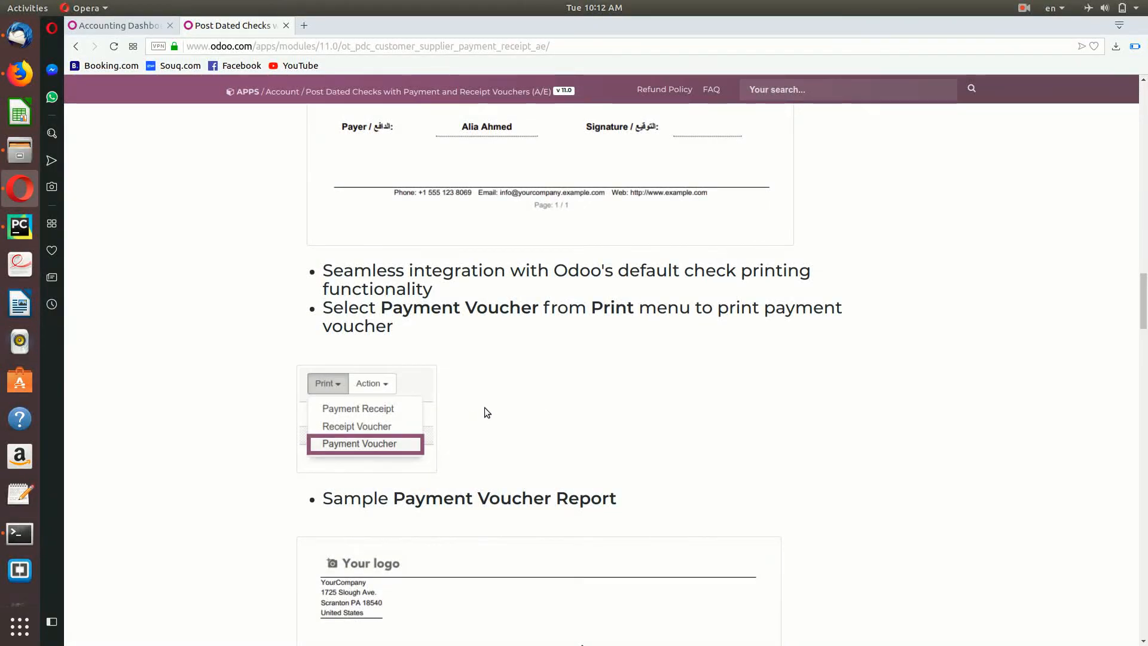
scroll(479, 429, down, 2)
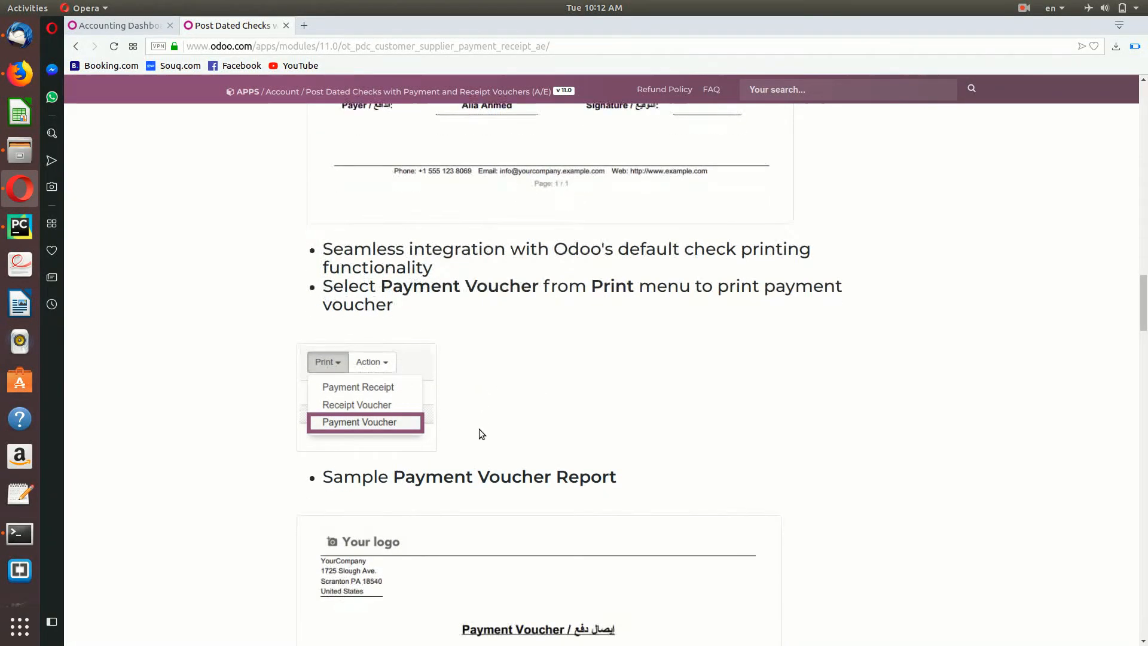
scroll(550, 509, down, 8)
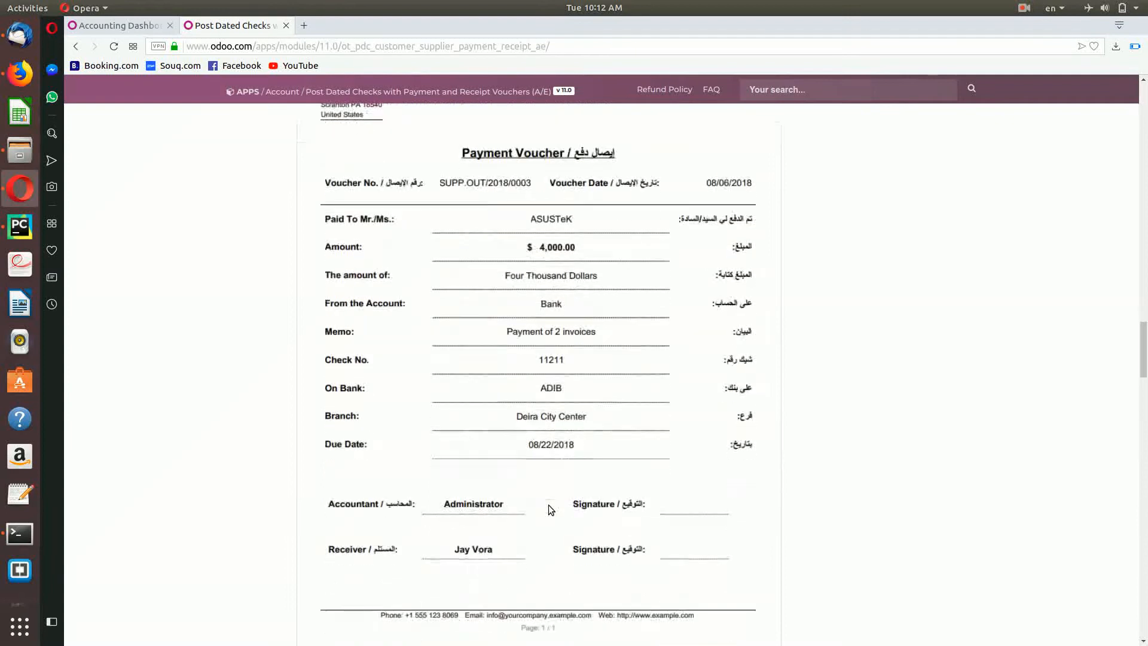
scroll(550, 509, down, 5)
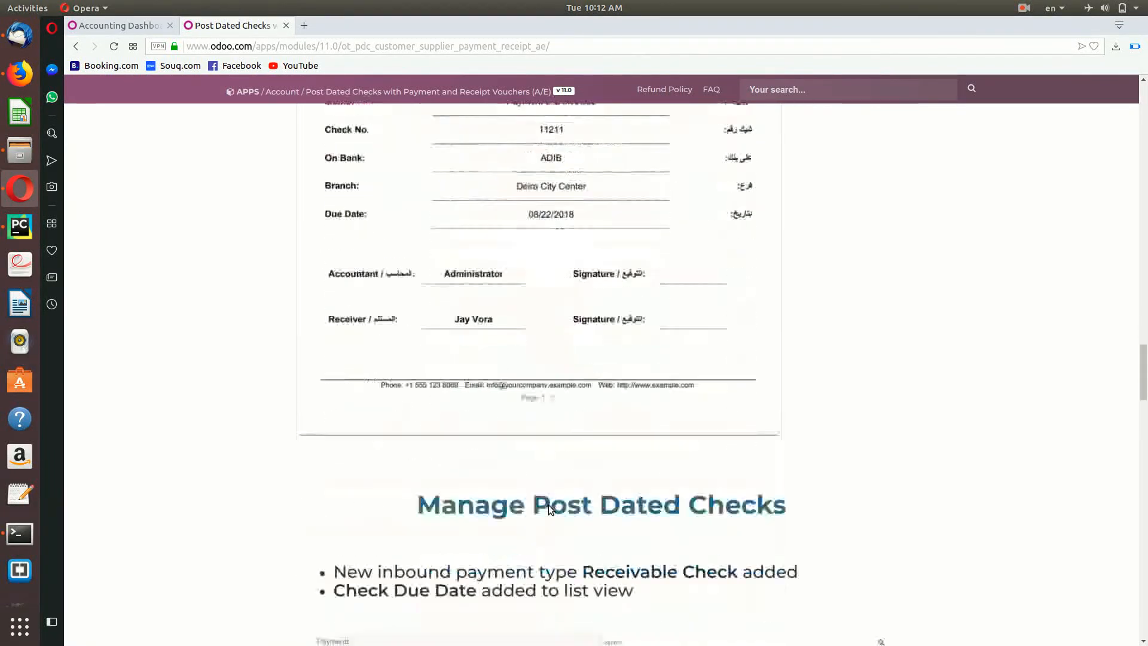
scroll(550, 510, down, 5)
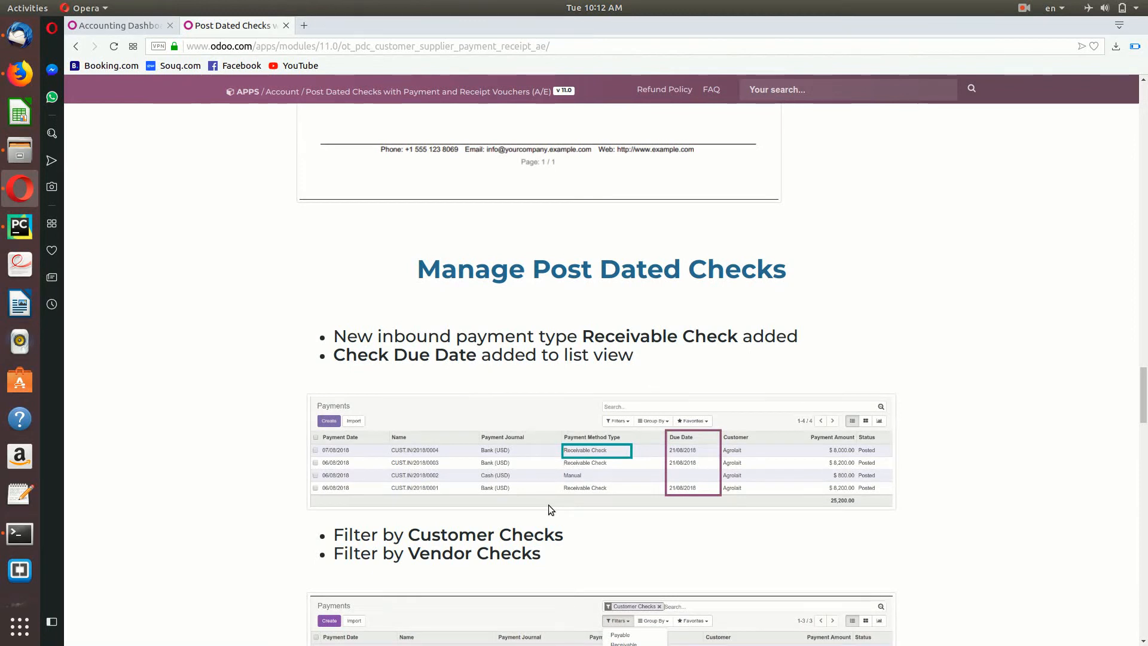
scroll(550, 508, down, 1)
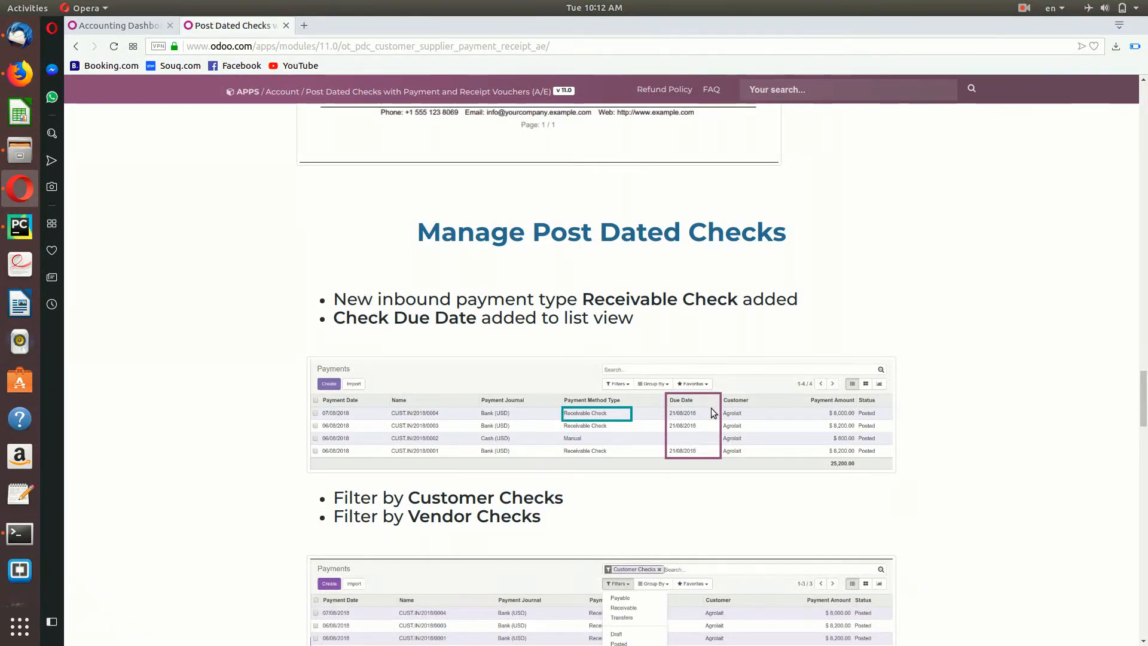
scroll(713, 411, down, 1)
Step: Reach the Other Points section and highlight the English Video link line
scroll(712, 408, down, 2)
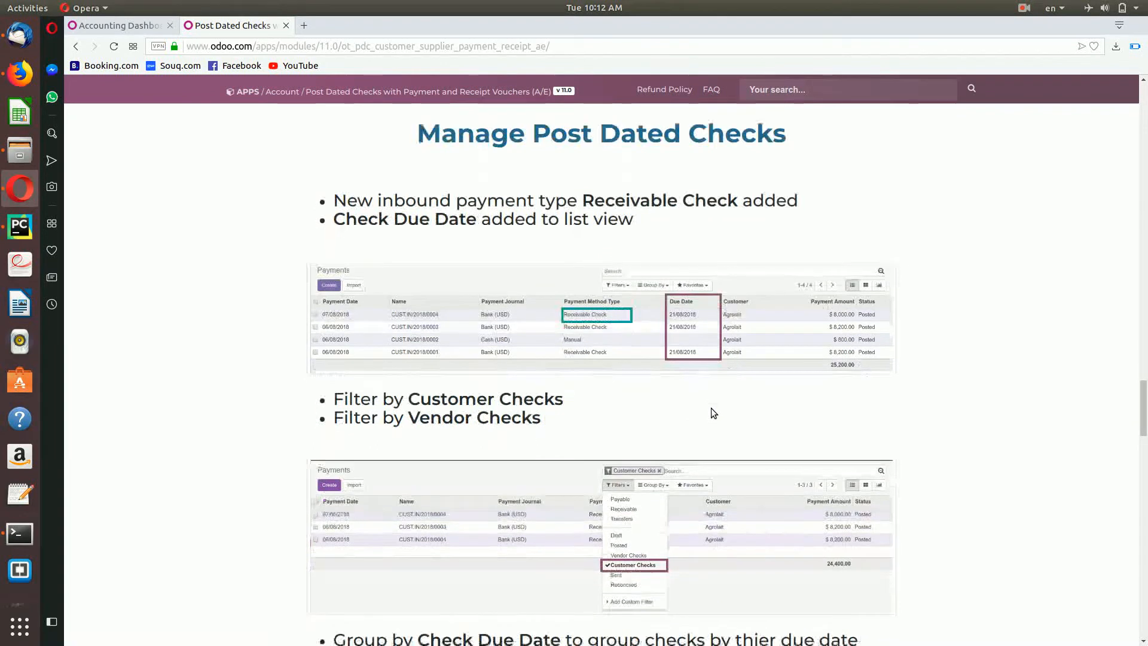
scroll(711, 408, down, 1)
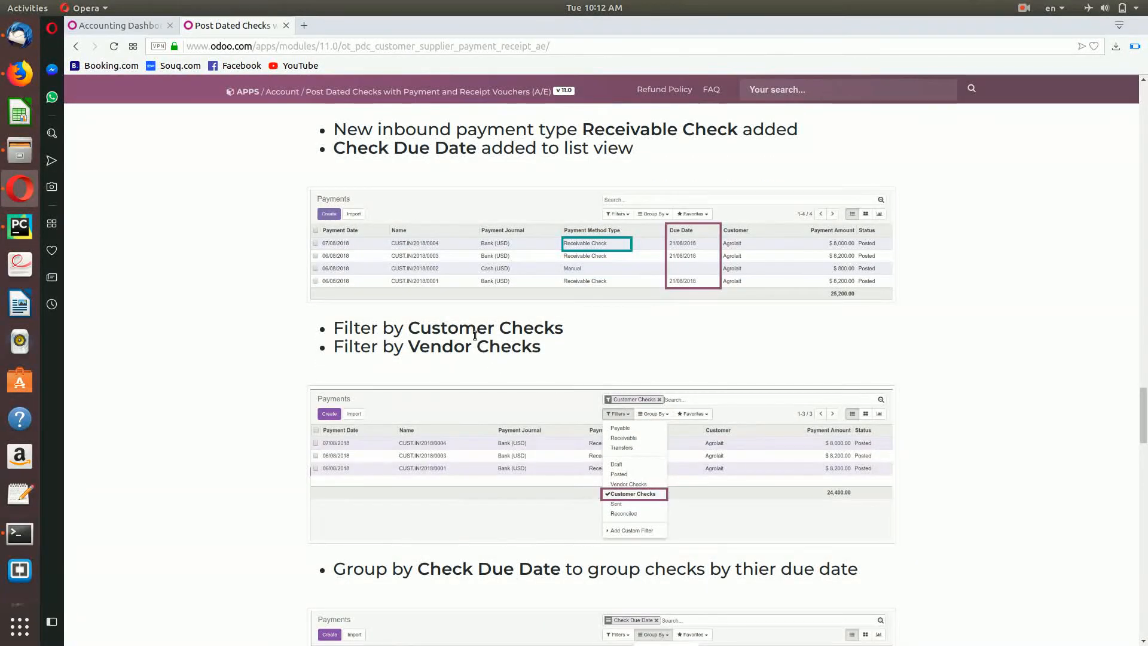
scroll(567, 413, down, 3)
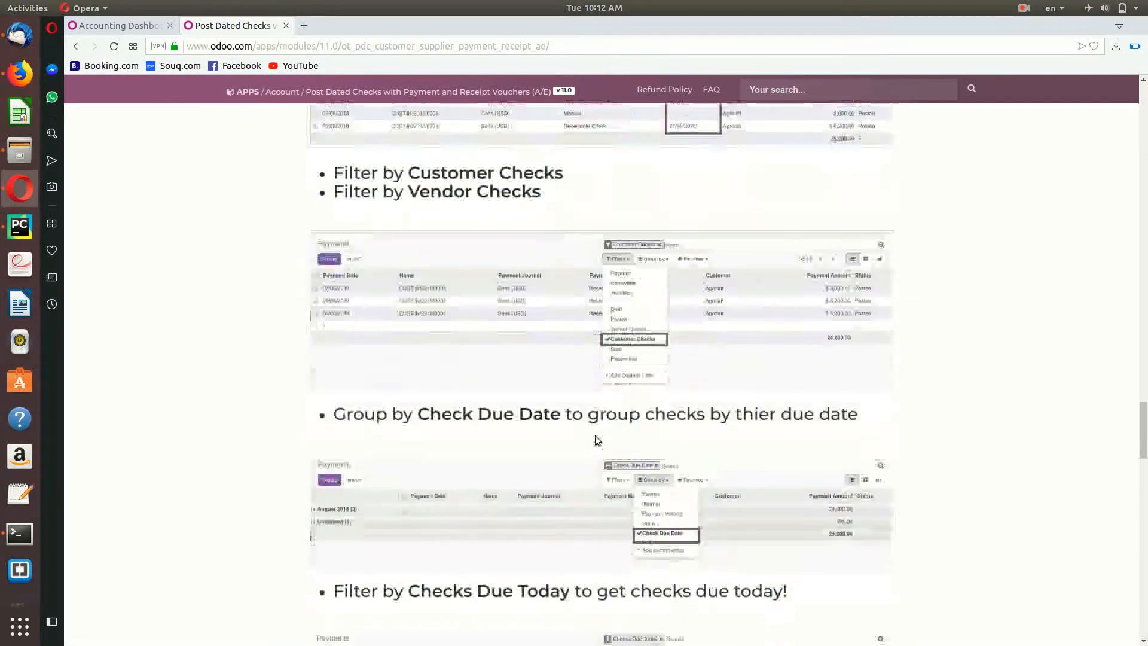
scroll(594, 440, down, 1)
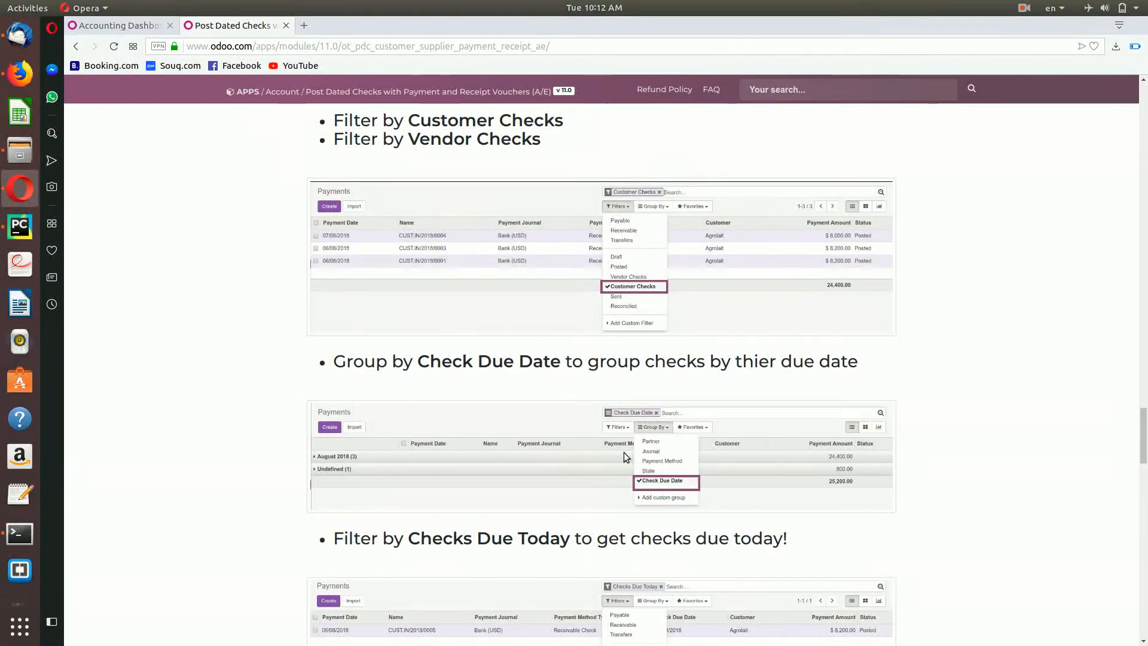
scroll(623, 452, down, 2)
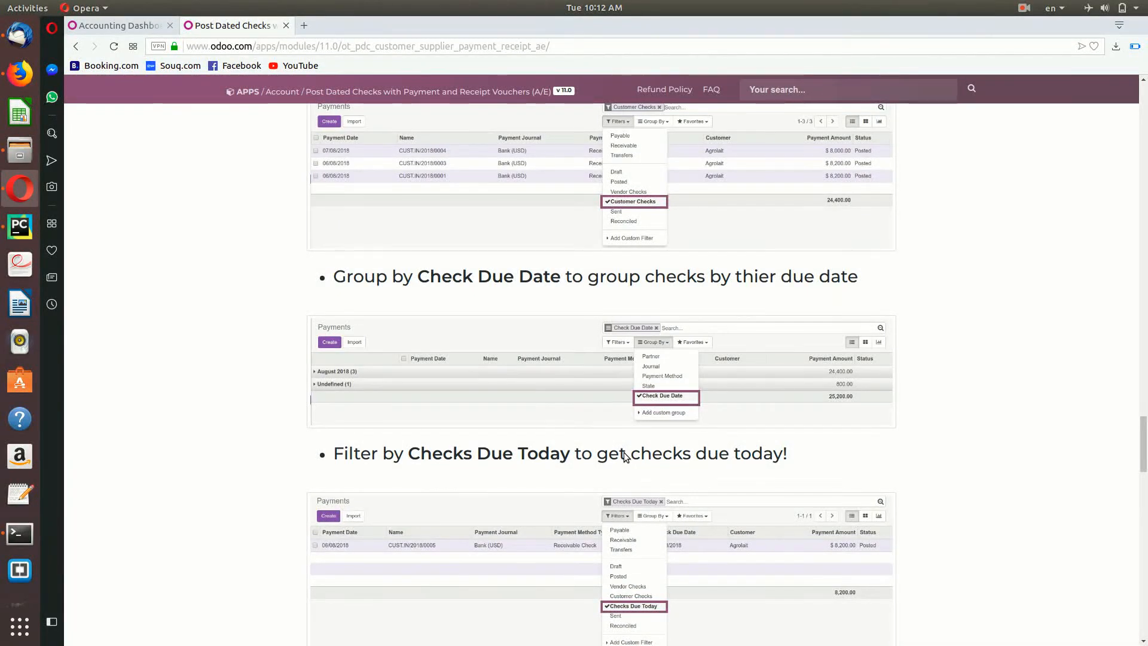
scroll(623, 454, down, 1)
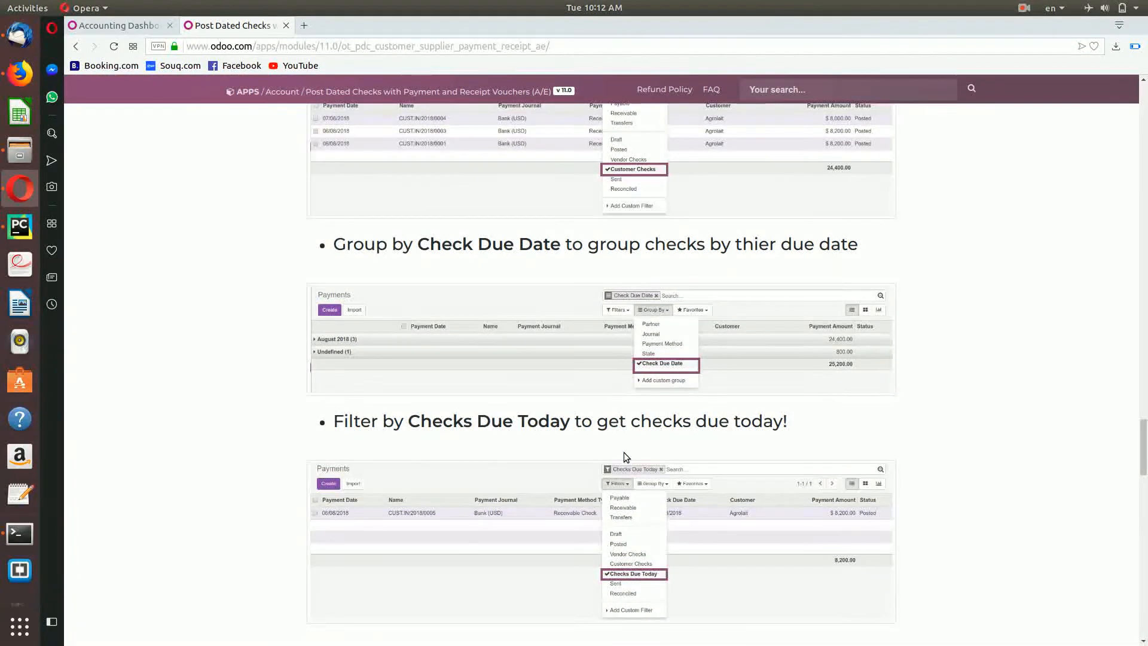
scroll(624, 453, down, 2)
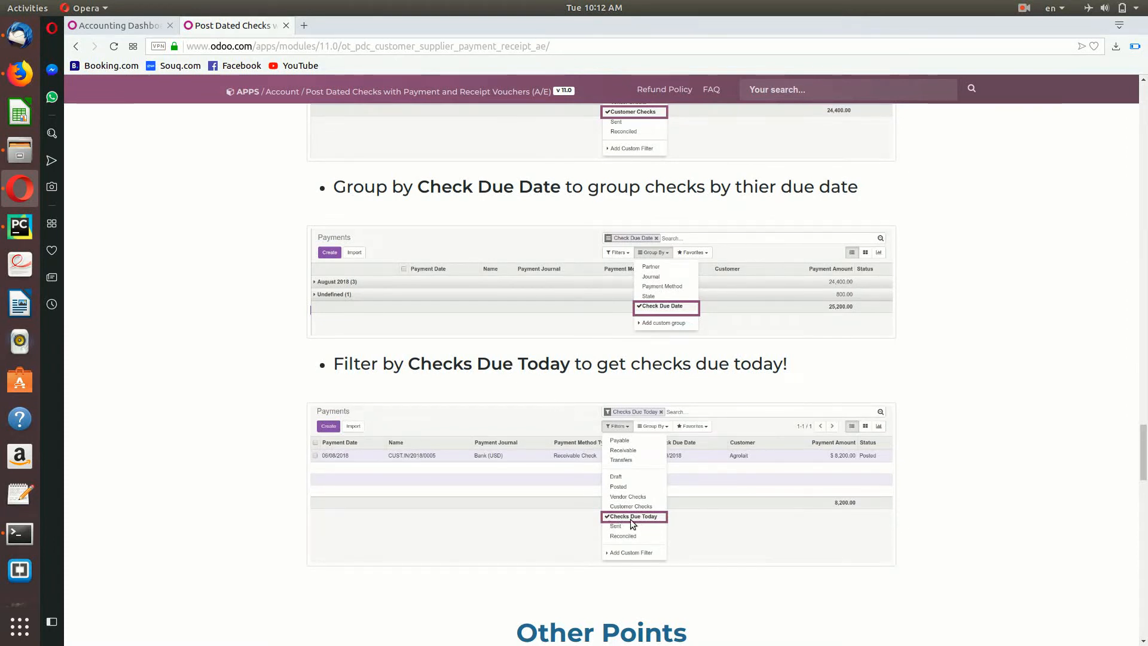
scroll(630, 519, down, 10)
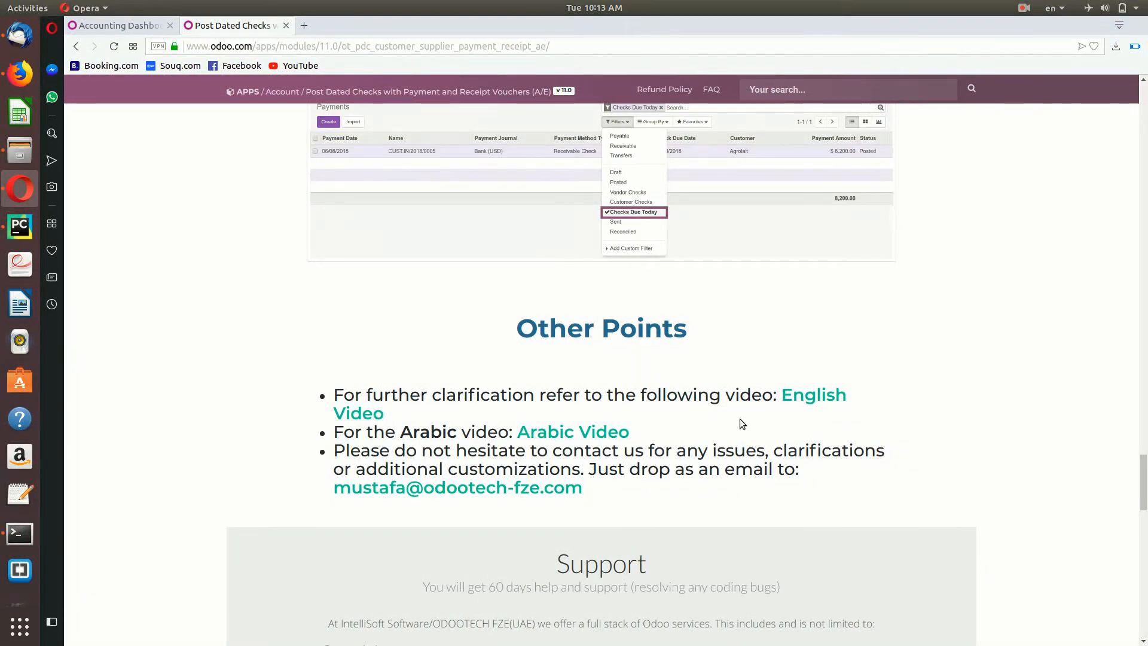
drag(740, 418, 830, 387)
triple_click(829, 387)
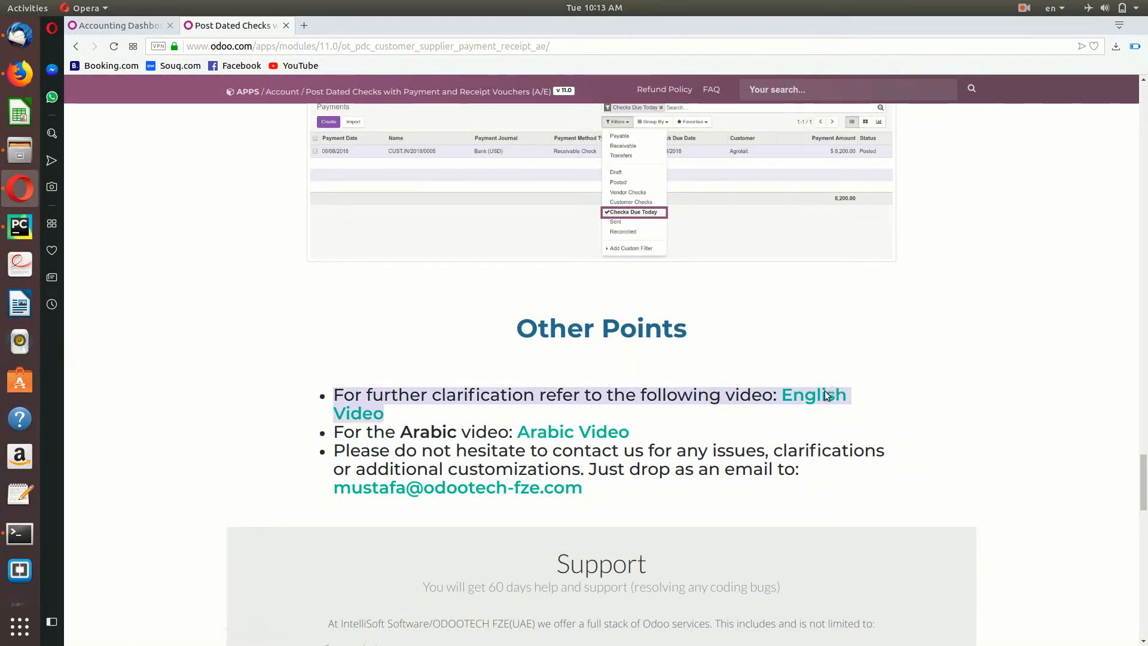
click(783, 418)
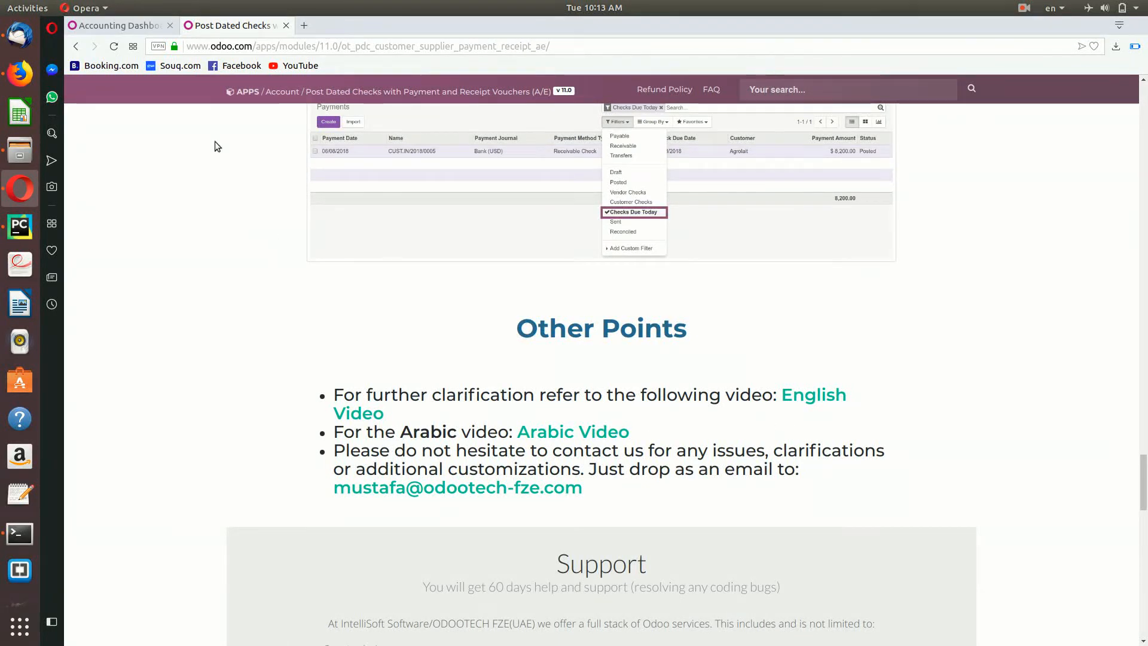
Step: Open Sales > Documents > Payments from the Accounting dashboard and create a new customer payment
click(122, 30)
click(109, 196)
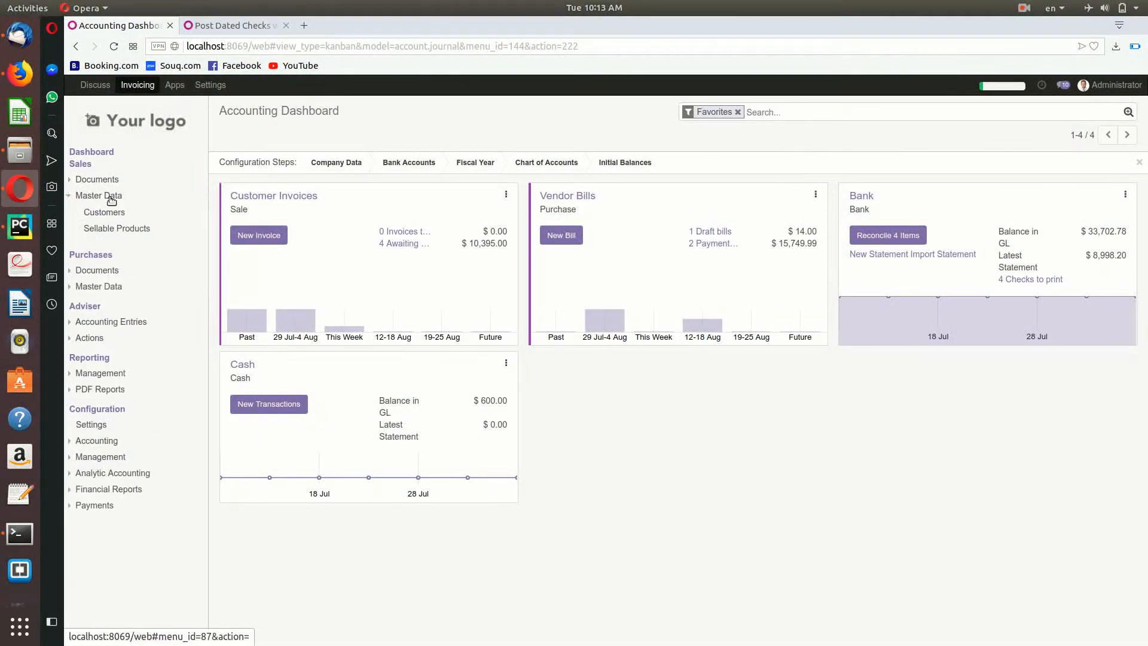
click(113, 180)
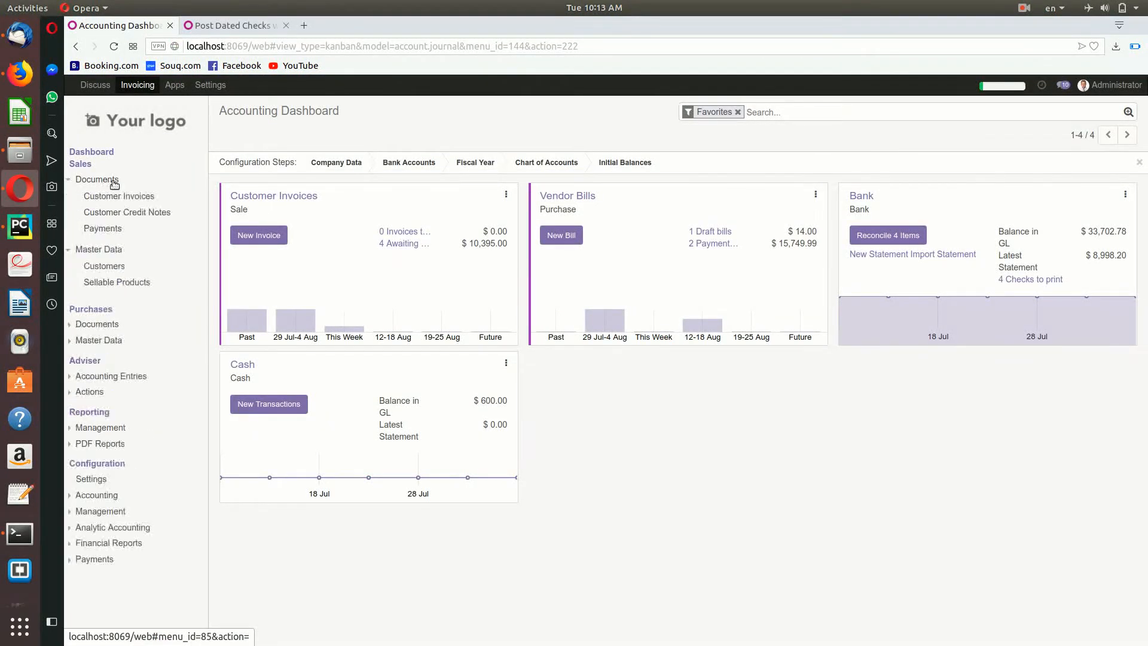
click(113, 229)
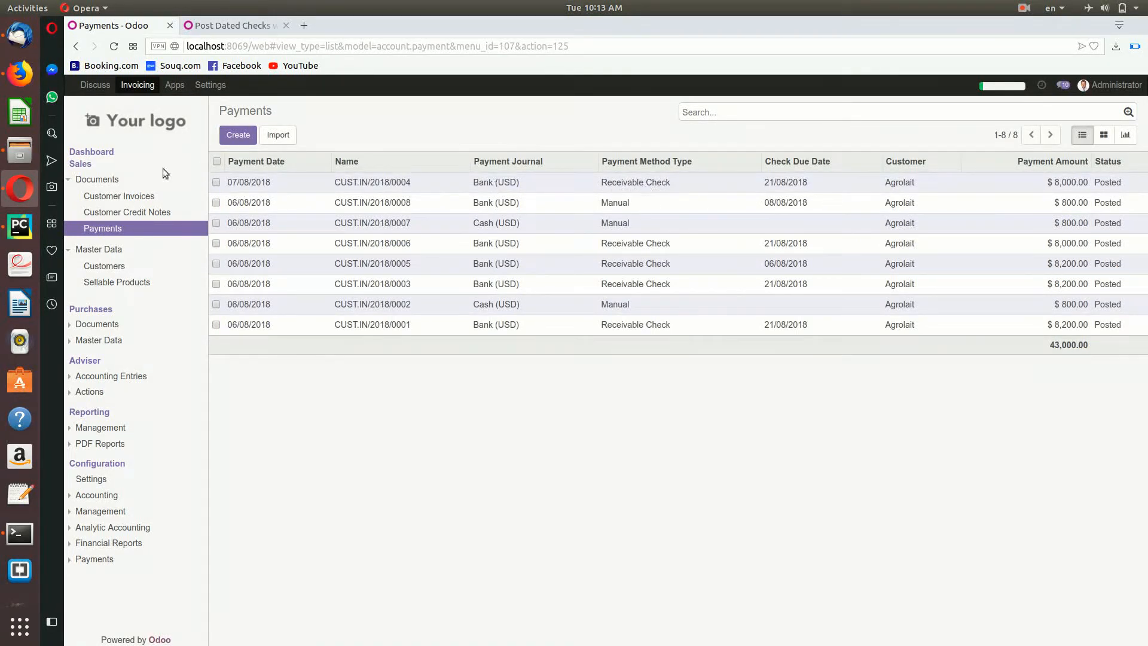
click(237, 135)
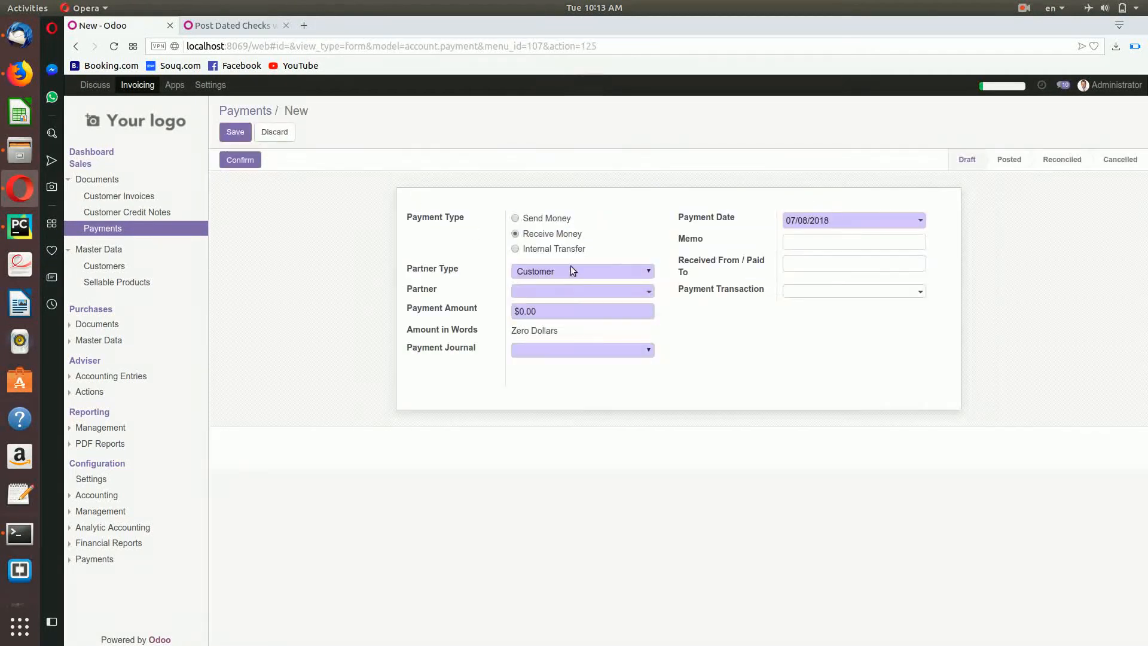
click(564, 291)
Step: Set partner Agrolait, amount $900.00, and the Bank (USD) journal after briefly trying Cash (USD)
click(568, 325)
drag(542, 315, 501, 313)
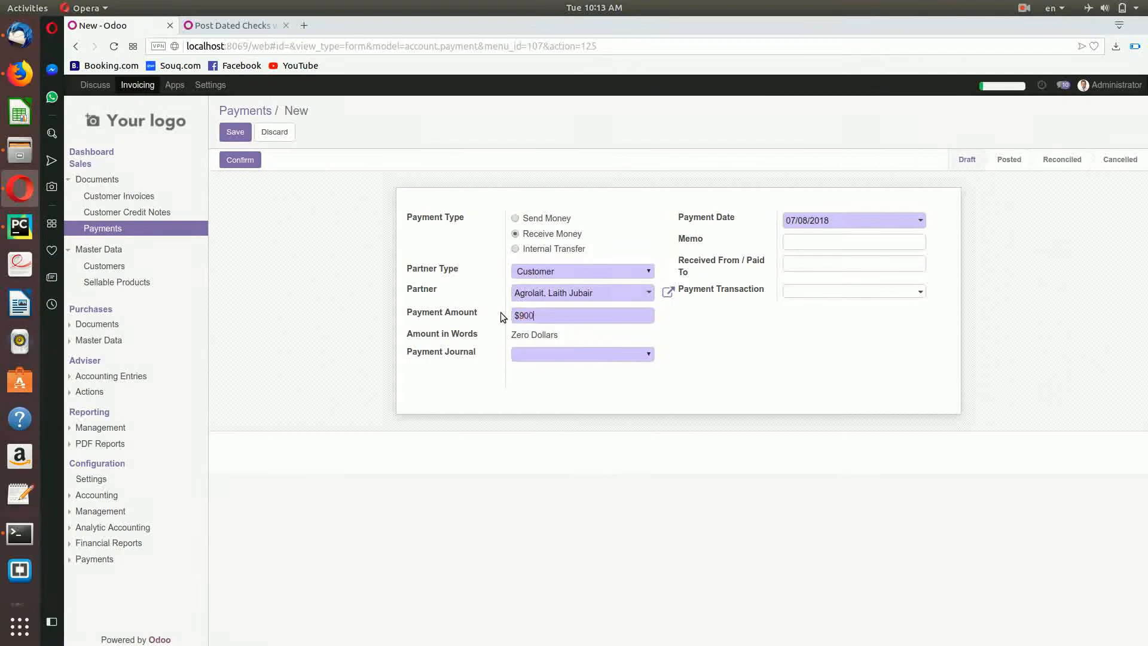
click(543, 350)
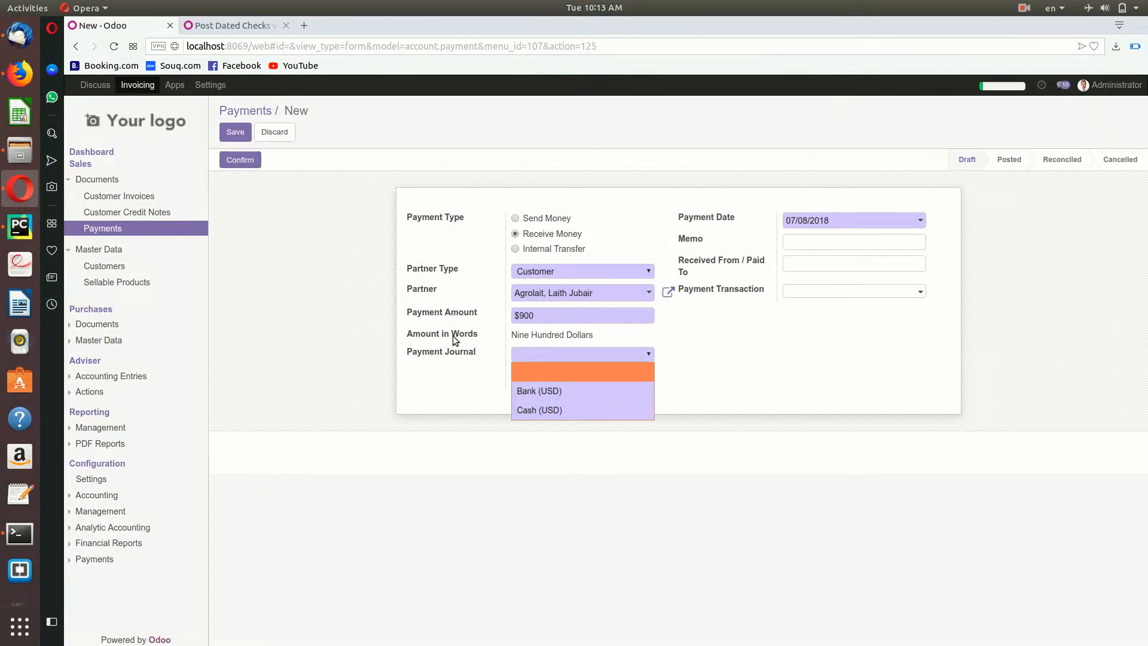
click(553, 393)
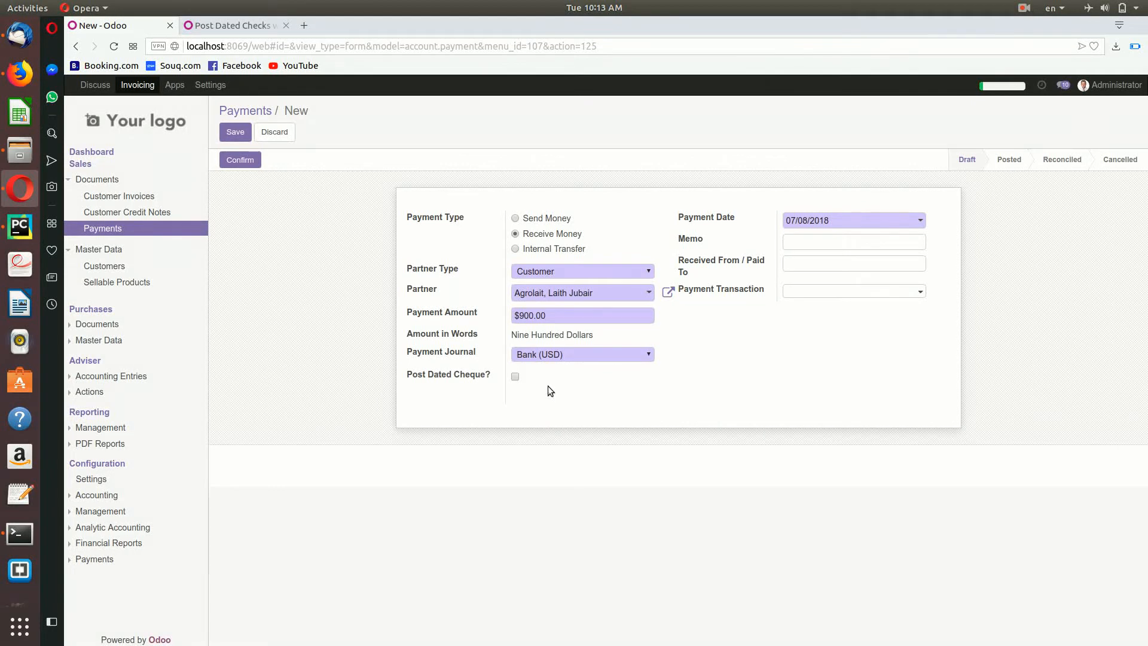
click(526, 358)
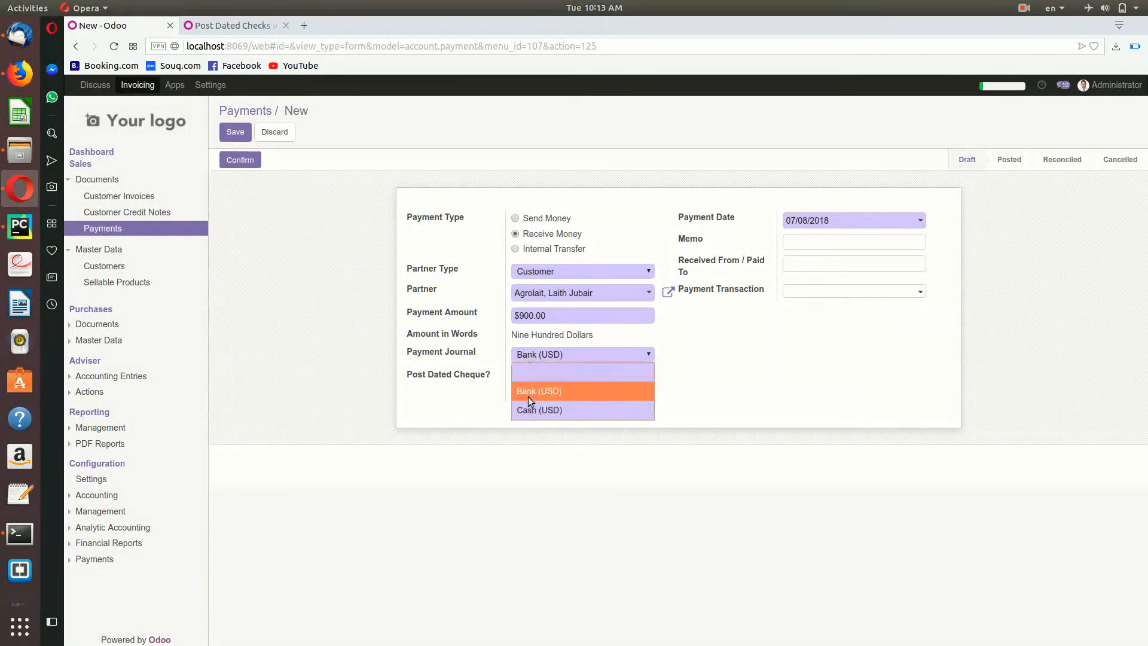
click(528, 402)
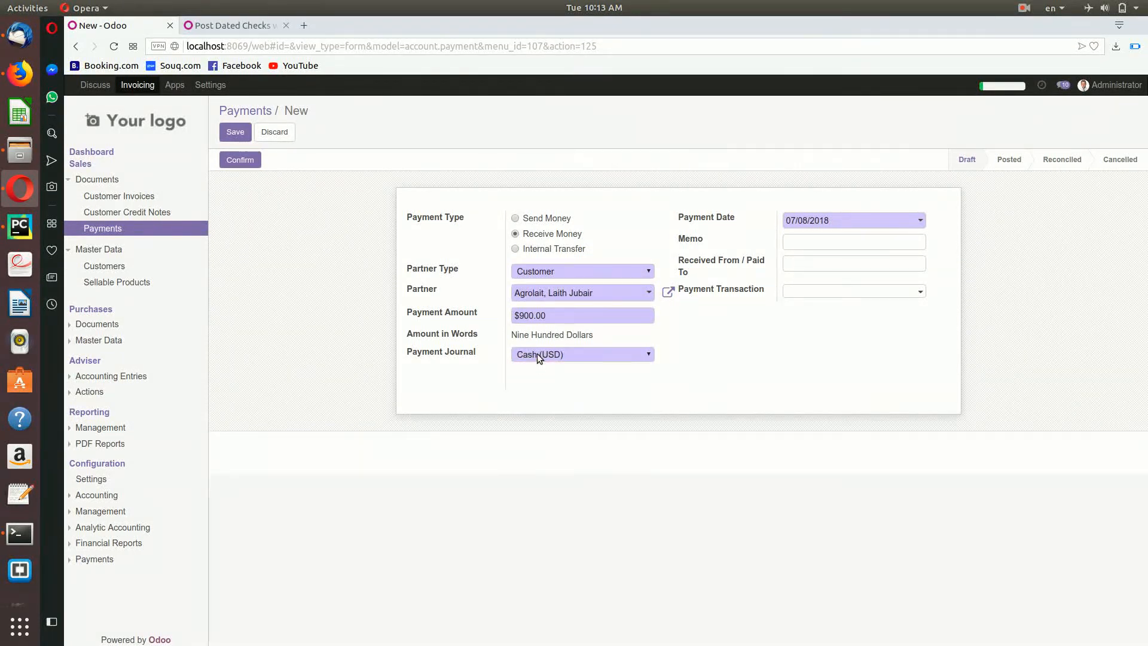
click(536, 354)
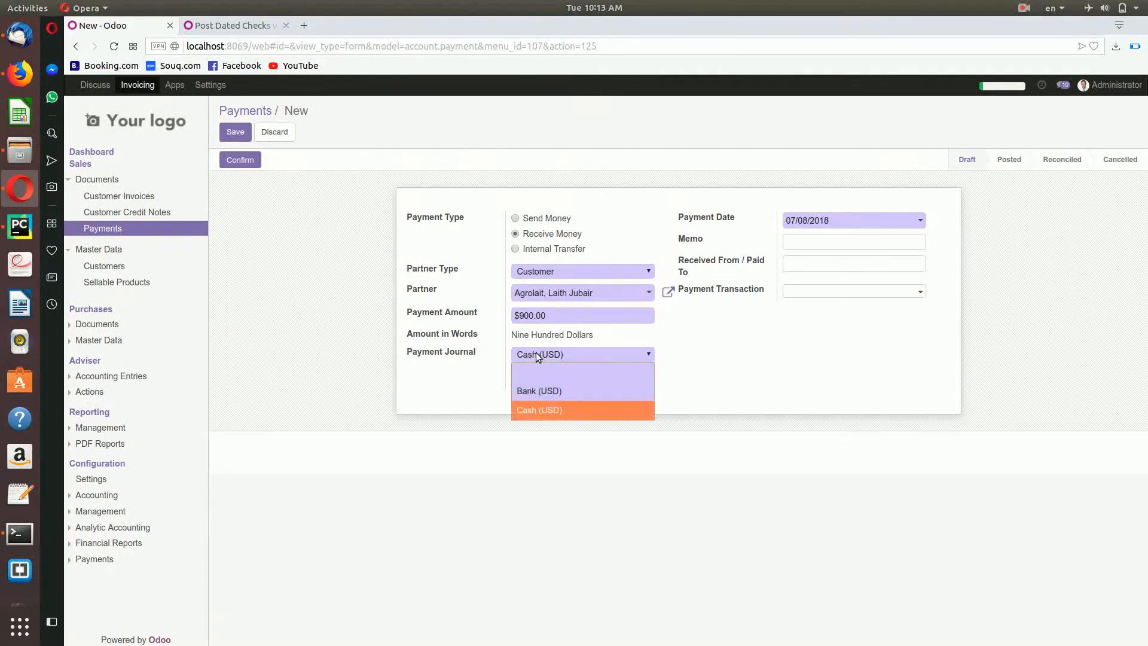
click(538, 387)
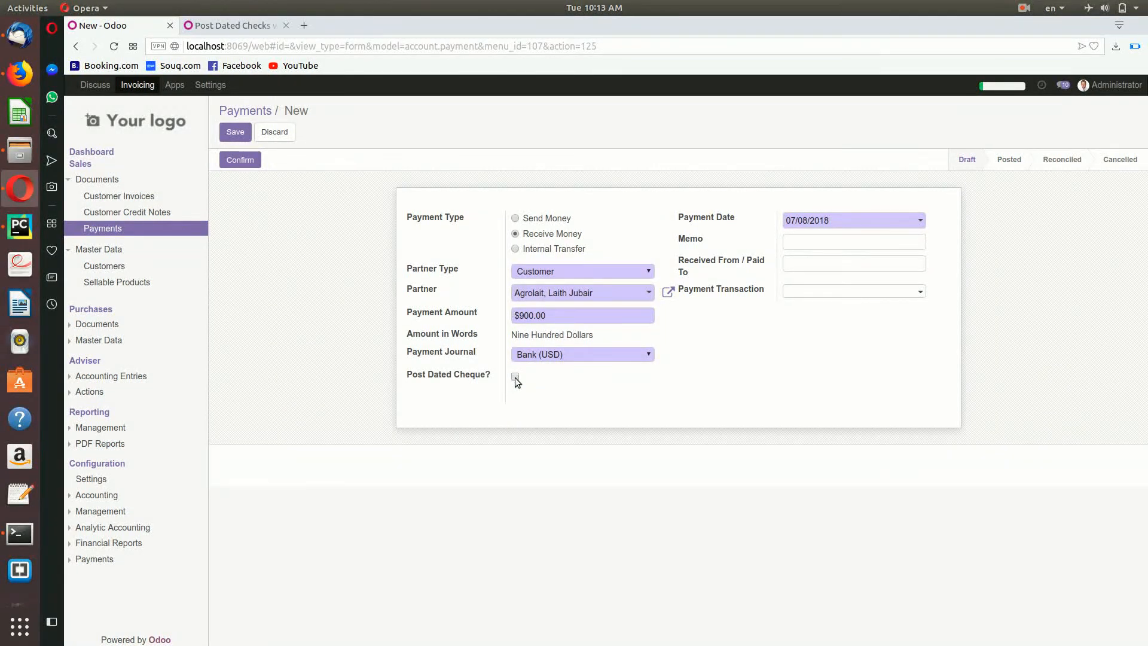
Step: Mark it post-dated cheque 1233, Halifax bank, Airport branch, due 14/08/2018, and enter the payer's name
click(516, 377)
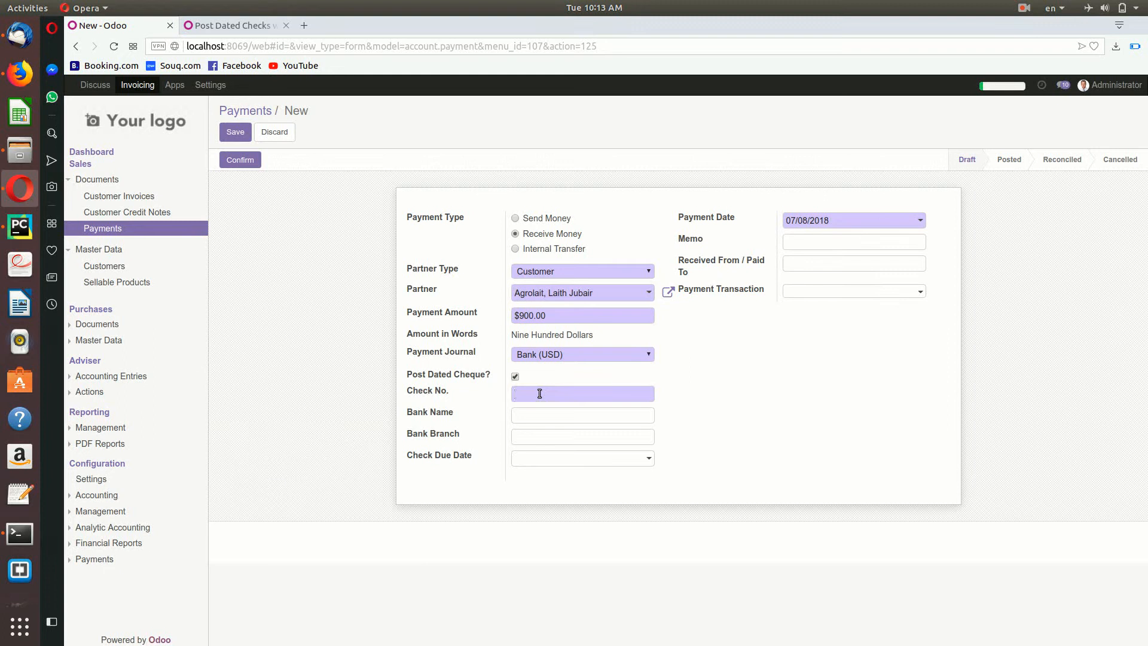
text(1233)
click(540, 417)
text(HalifaxAl)
click(566, 458)
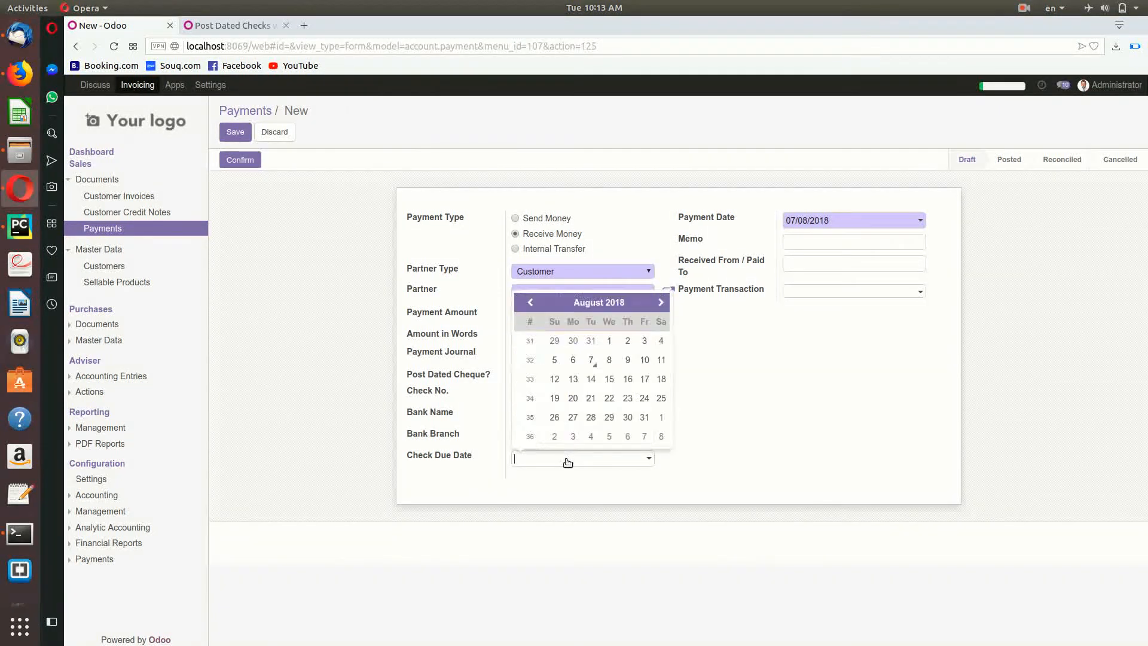
click(591, 382)
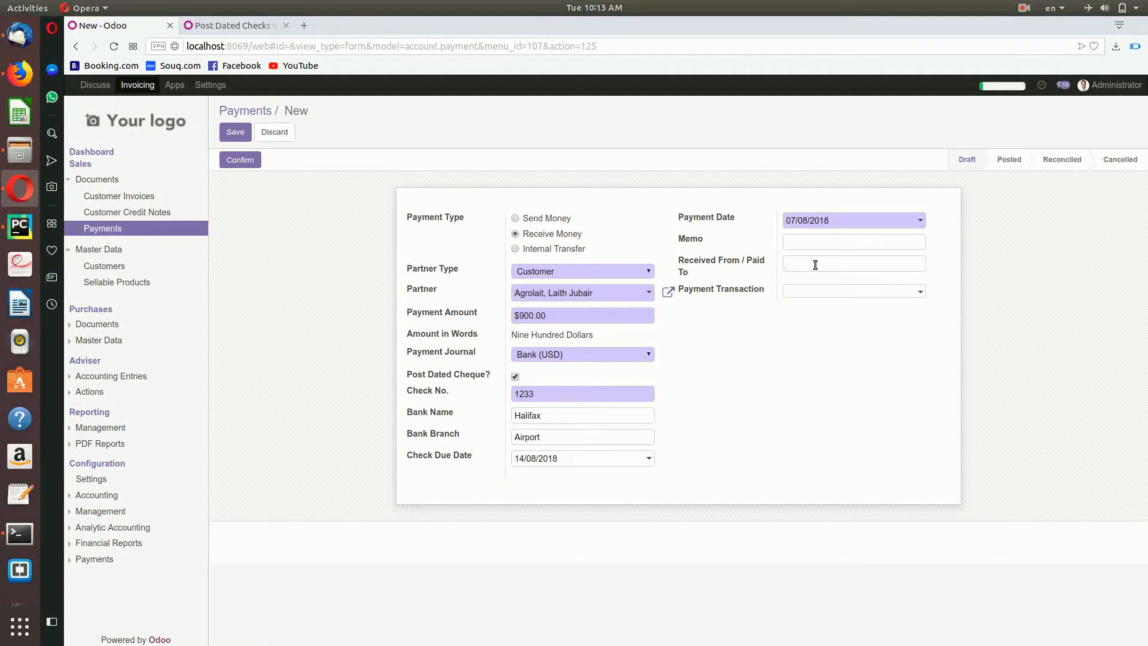
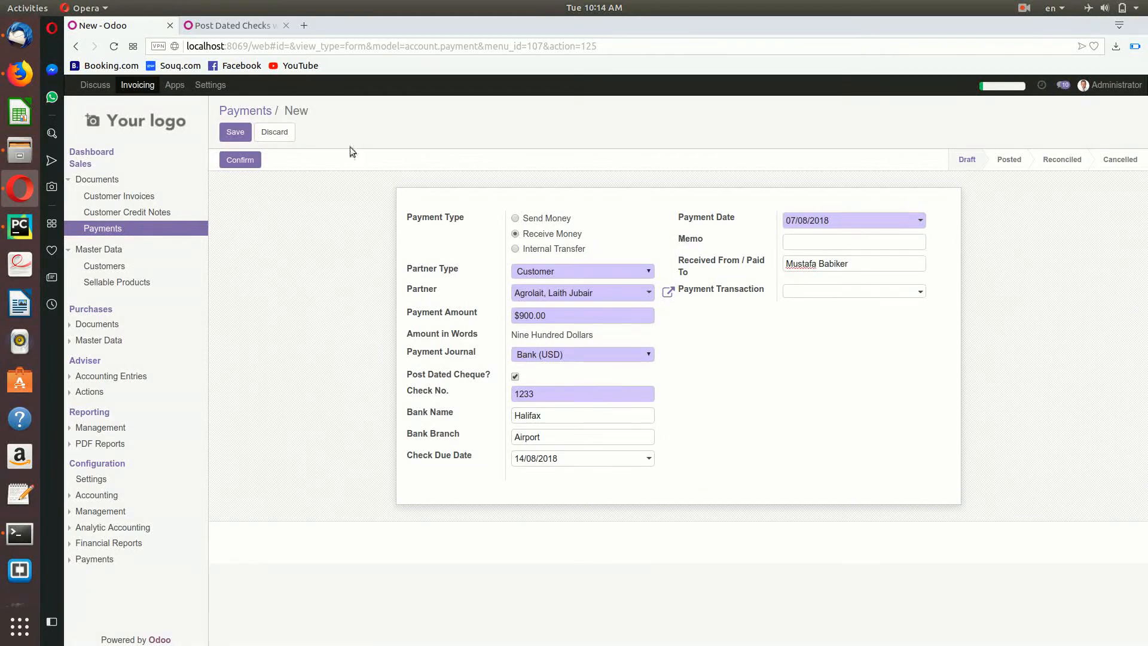
Step: Save and post payment CUST.IN/2018/0009, then print and review its Receipt Voucher PDF
click(234, 135)
click(240, 160)
click(609, 134)
click(628, 178)
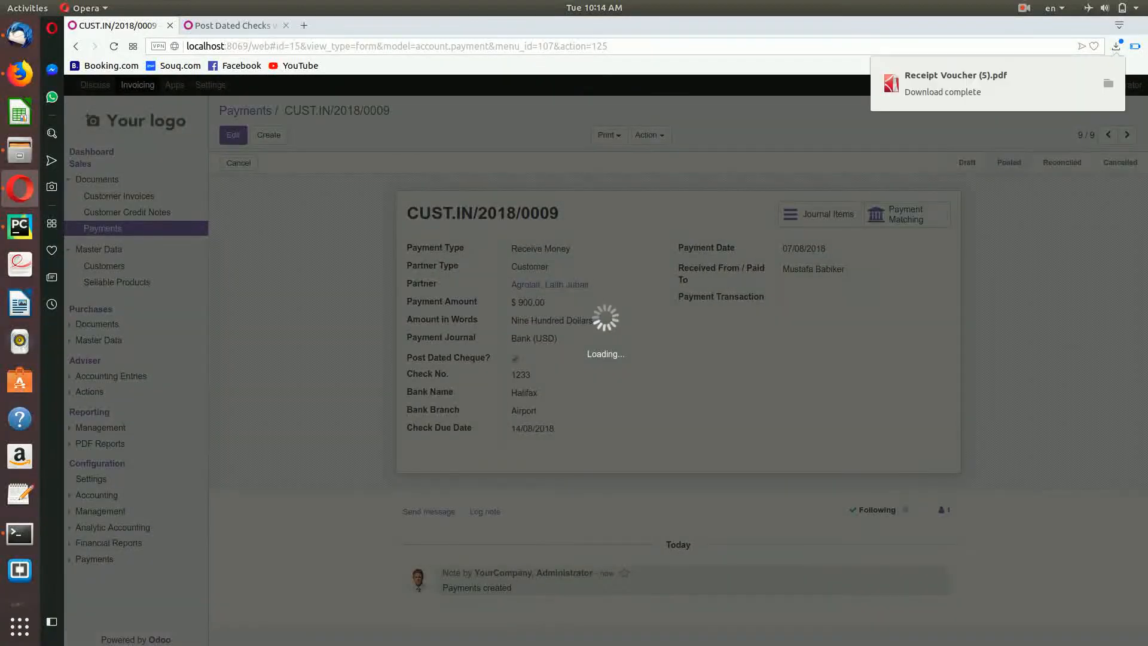
click(956, 70)
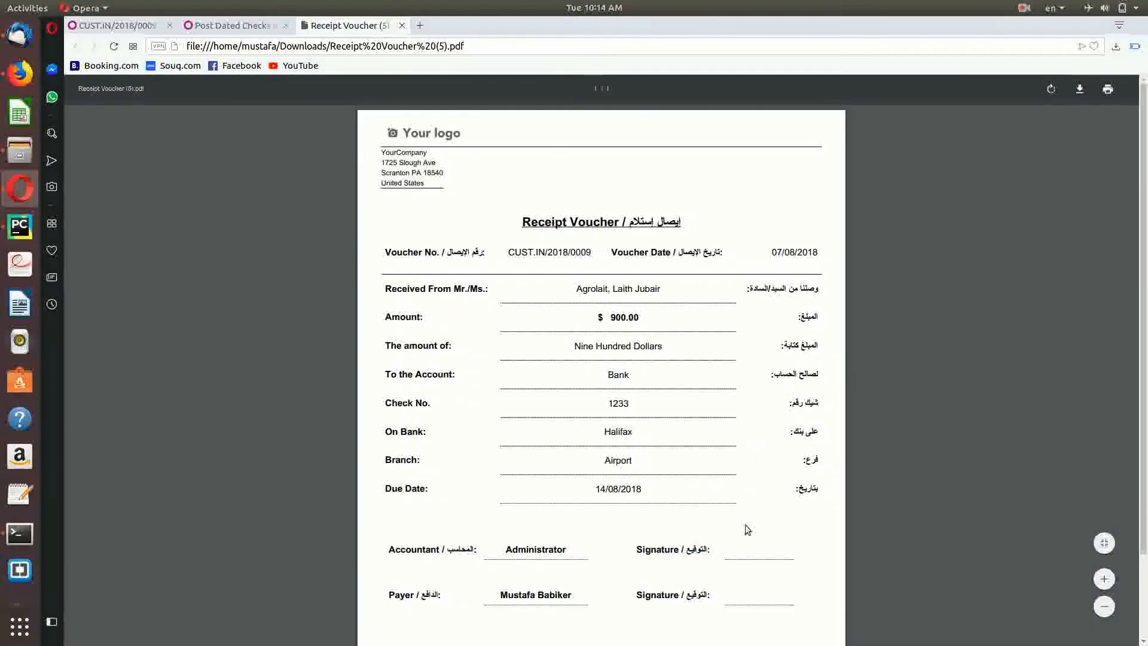
scroll(734, 402, down, 3)
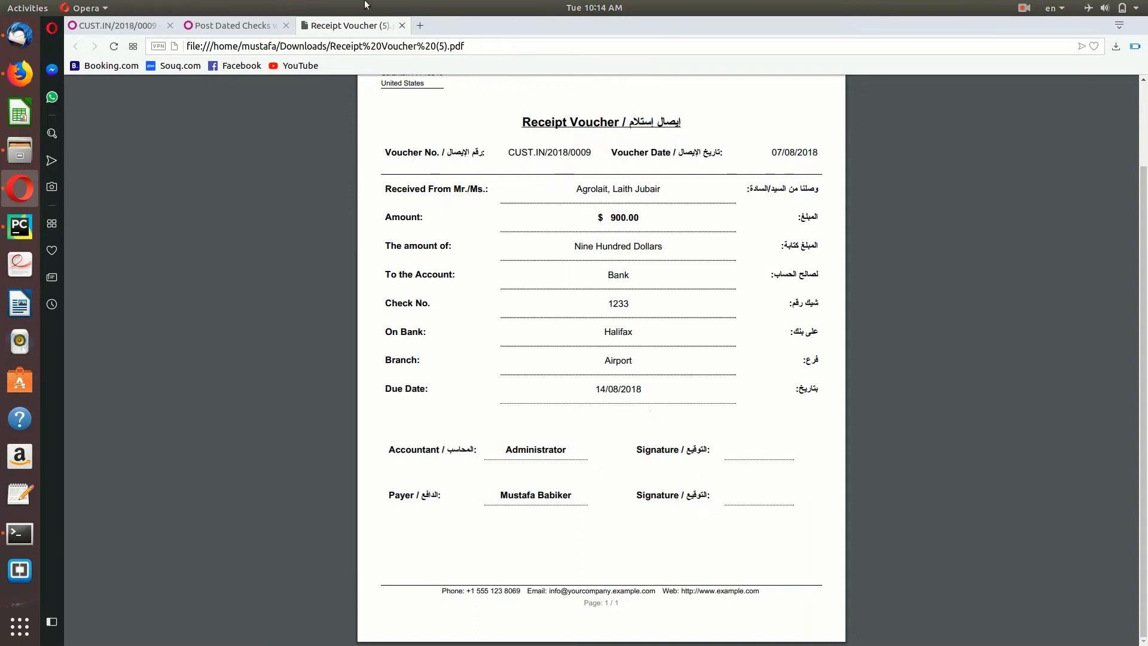
click(402, 25)
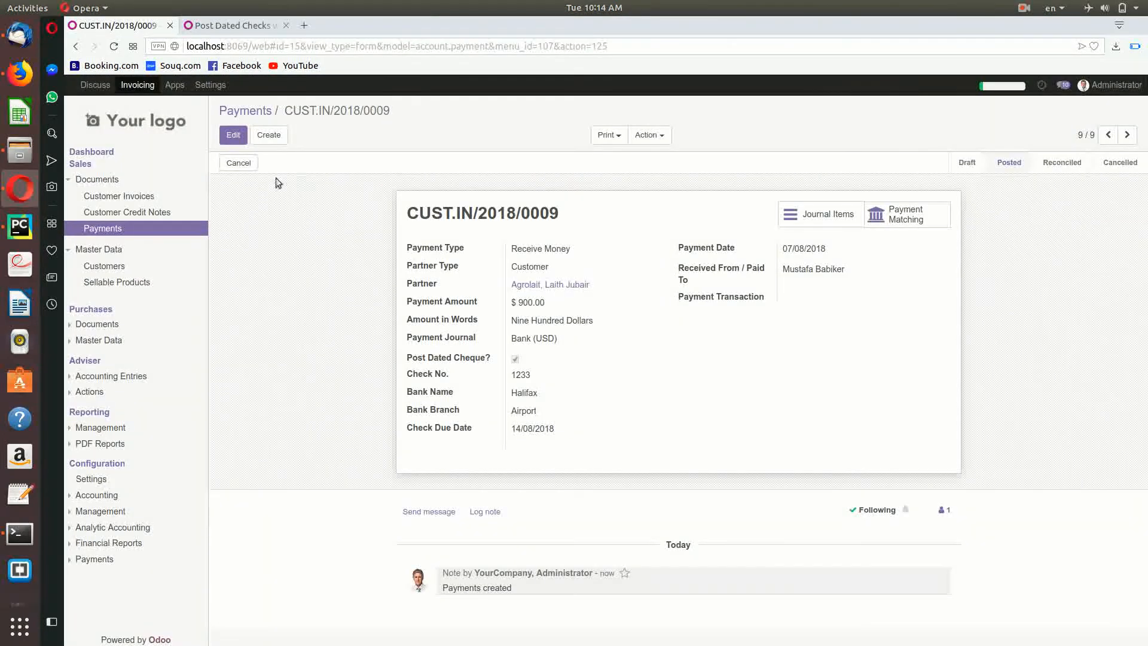
Step: Open Purchases > Documents > Payments and create a new vendor payment
click(98, 340)
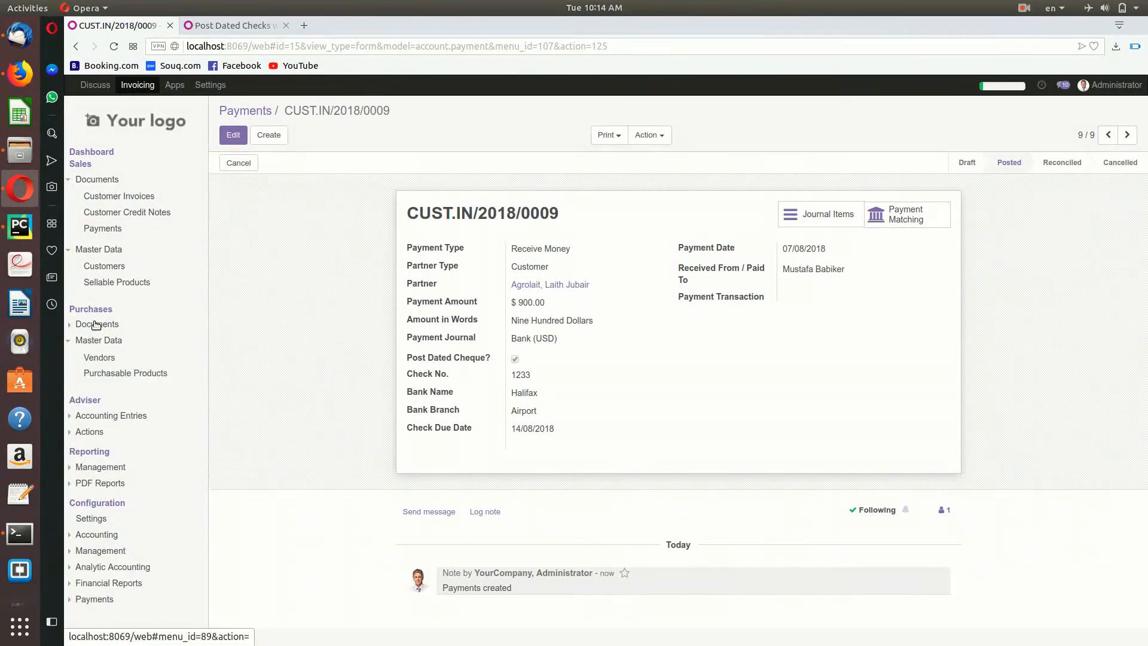
click(96, 325)
click(98, 372)
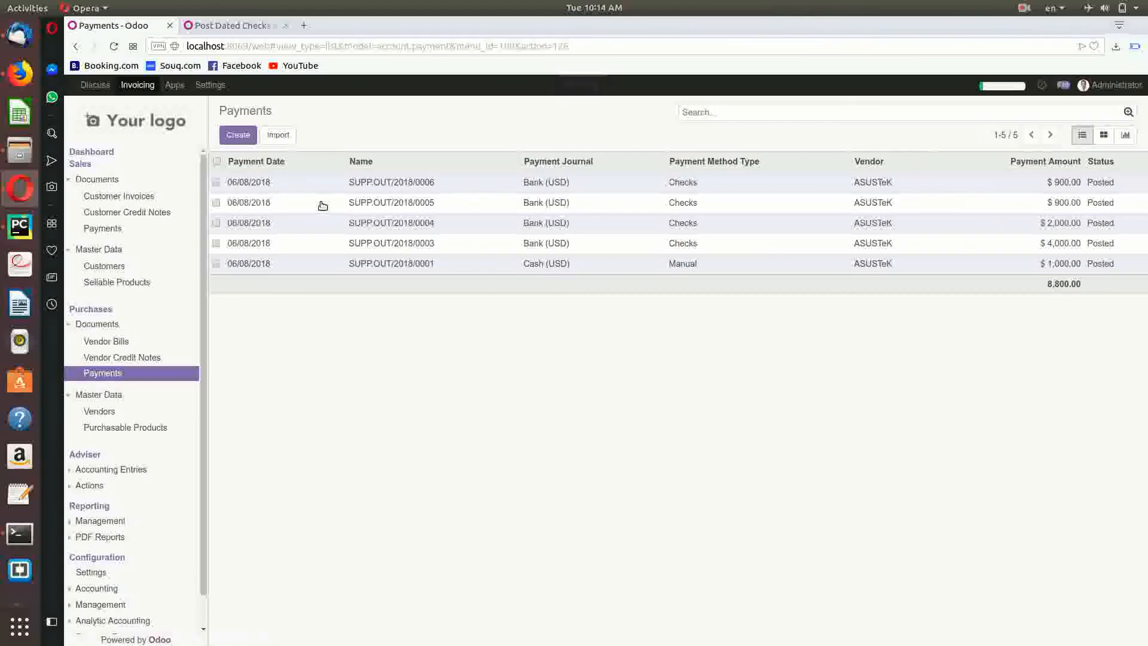
click(238, 136)
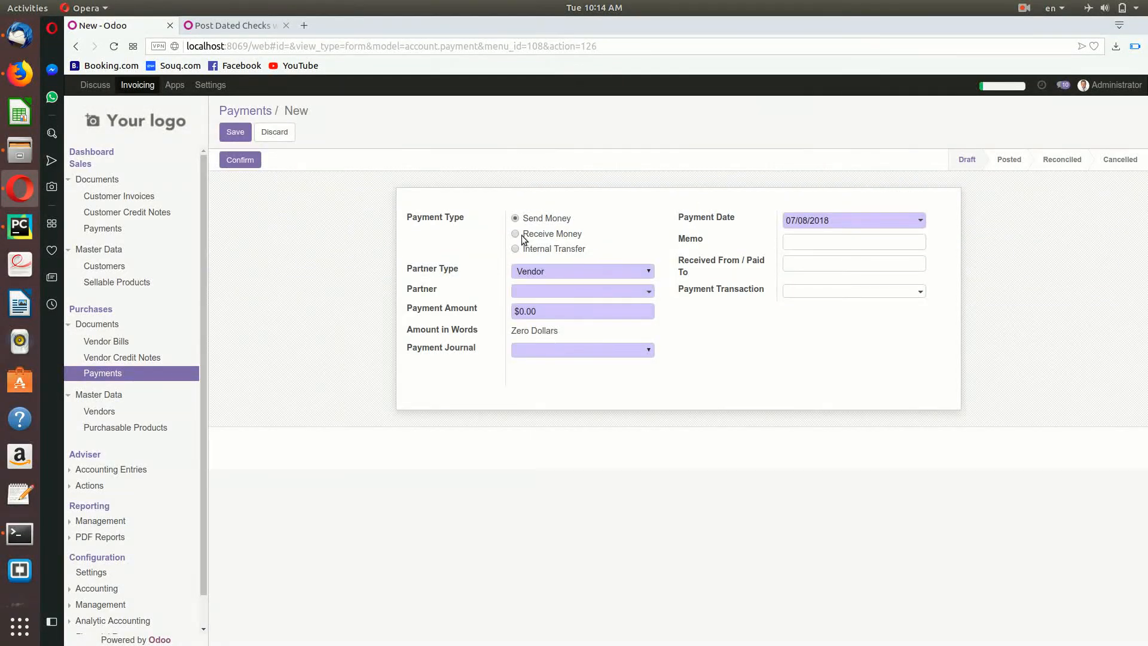
Step: Set partner ASUSTeK, journal Bank (USD), post-dated cheque, and the Checks payment method
click(559, 291)
click(559, 306)
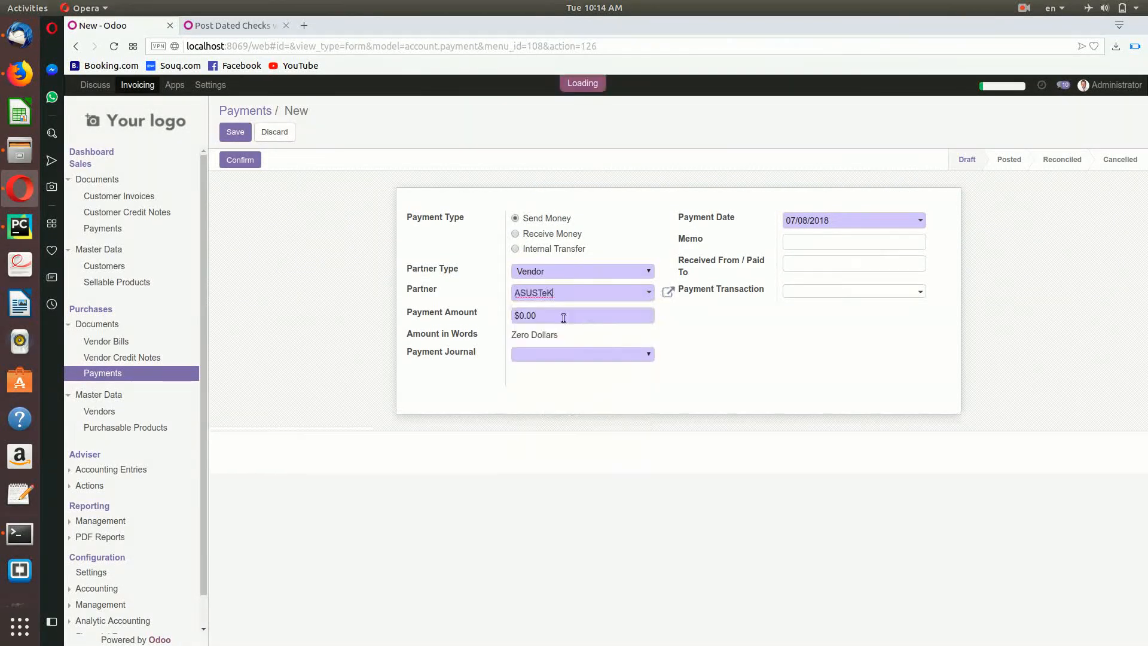
click(539, 353)
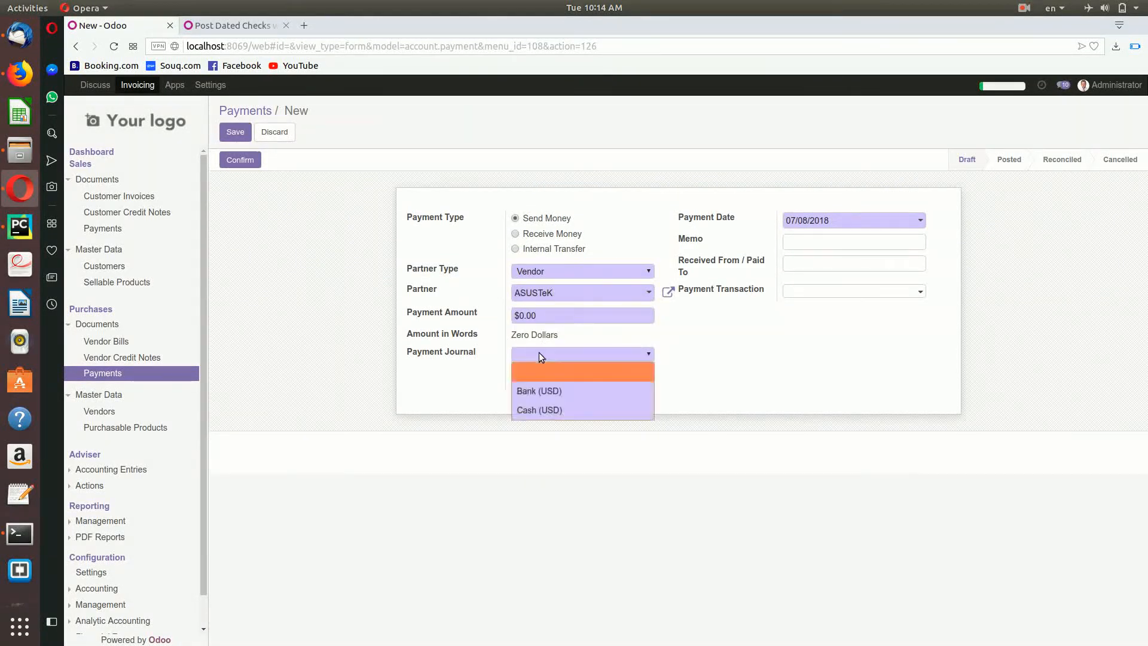
click(544, 389)
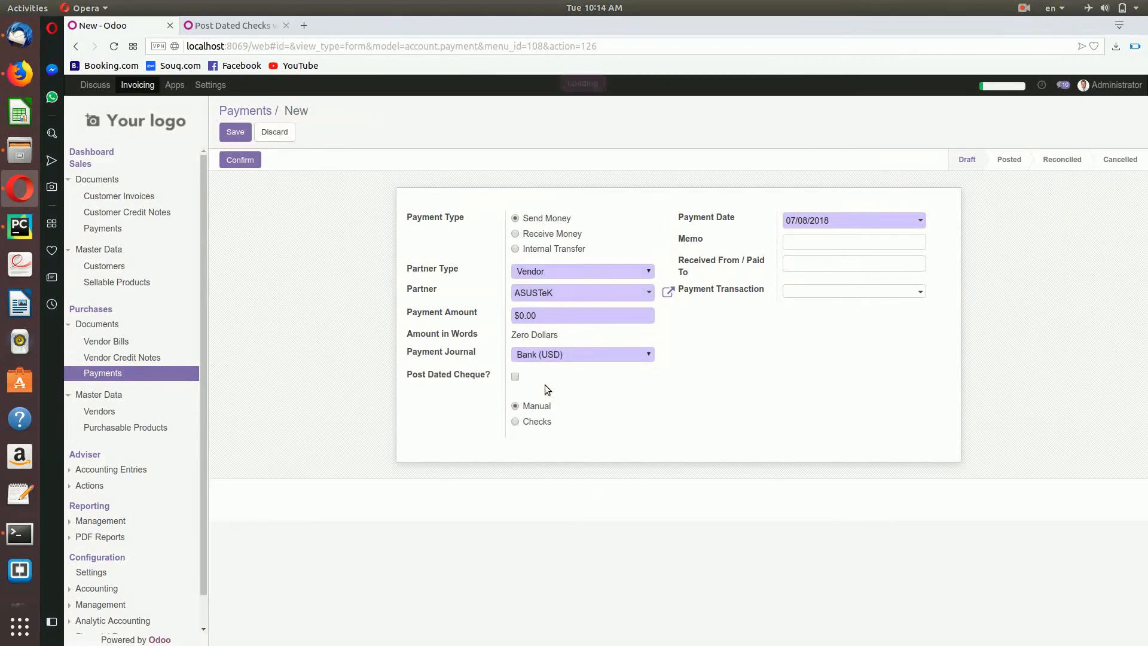
click(514, 376)
click(515, 376)
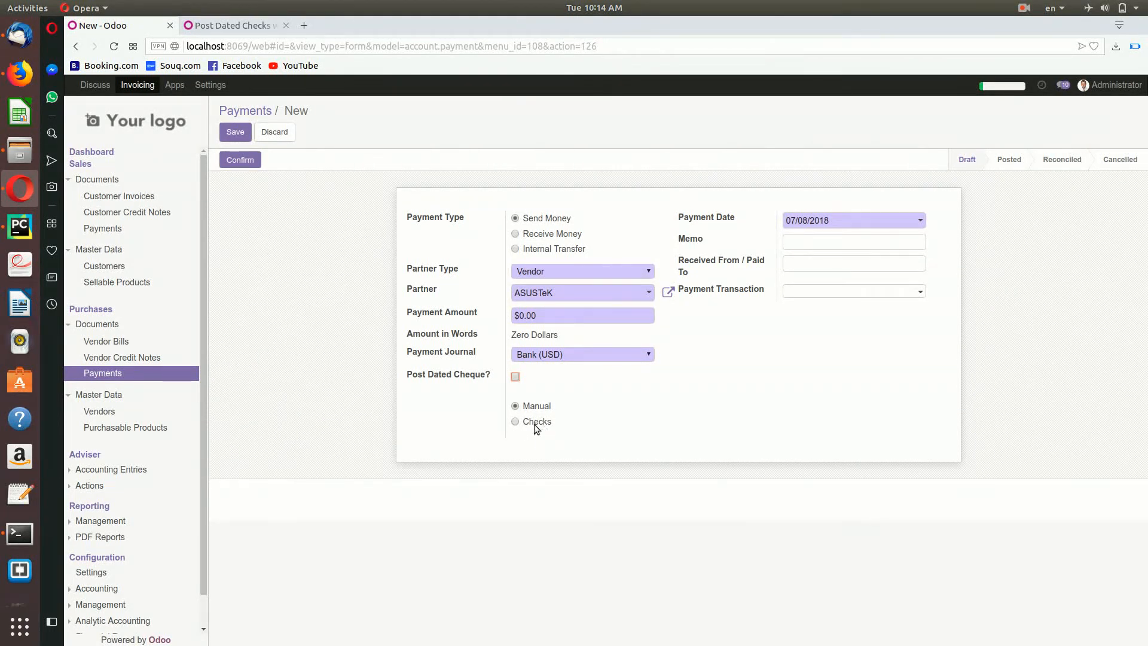
click(513, 421)
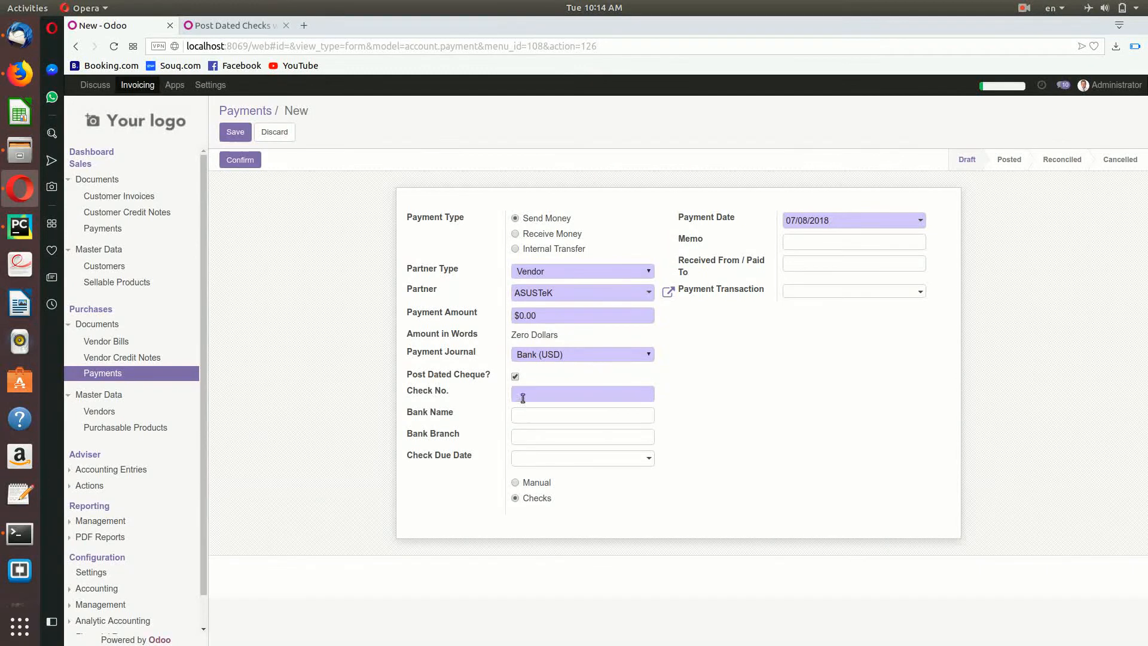
Step: Enter cheque number 12344, bank ADIB, and branch 'Mall of Emirates' using the Checks method
click(514, 483)
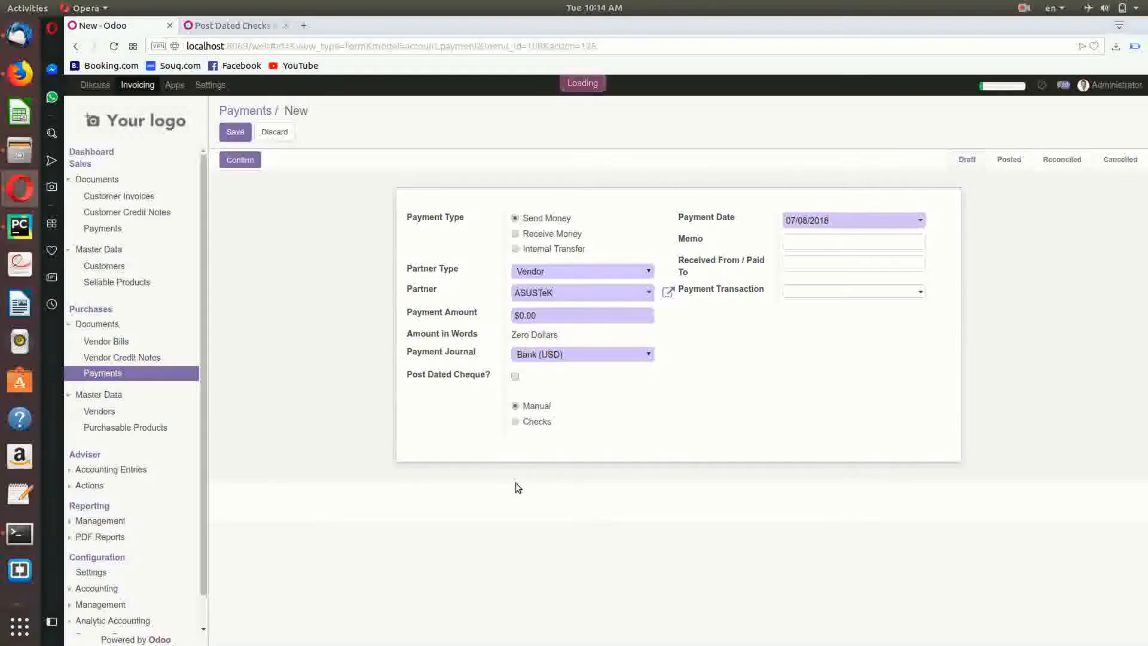
click(516, 421)
click(533, 396)
text(12344)
click(528, 414)
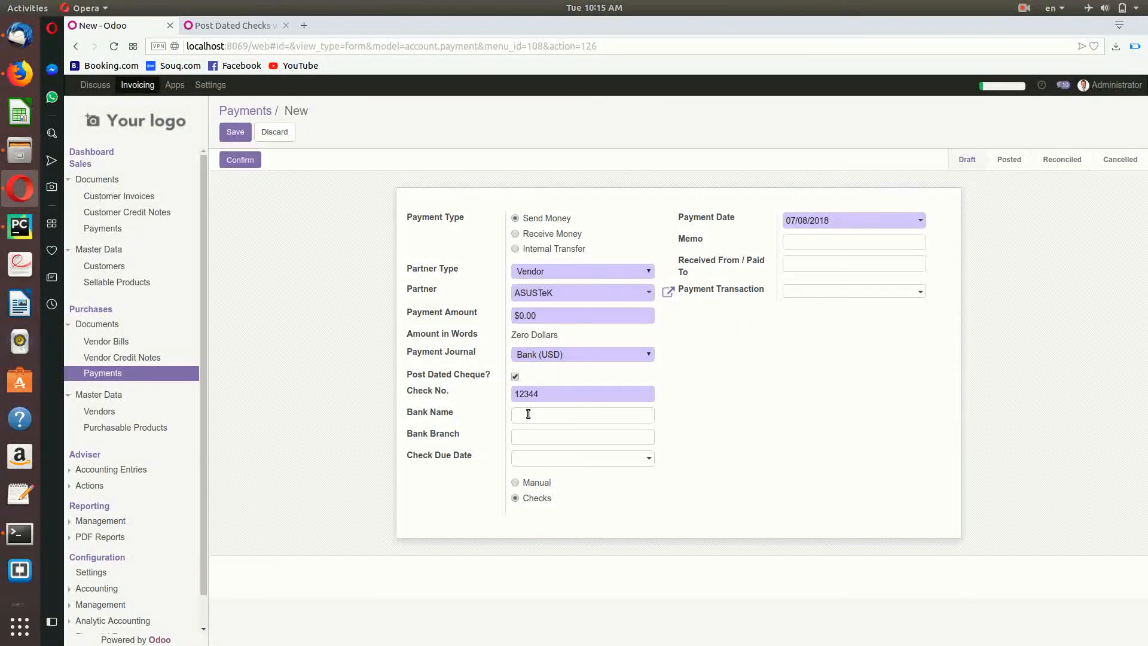
key(Tab)
text(Mall of Emirates)
Step: Set the cheque due date to 20/08/2018, memo 'Payment of 3 invoices', and the payee's name
click(551, 459)
click(560, 396)
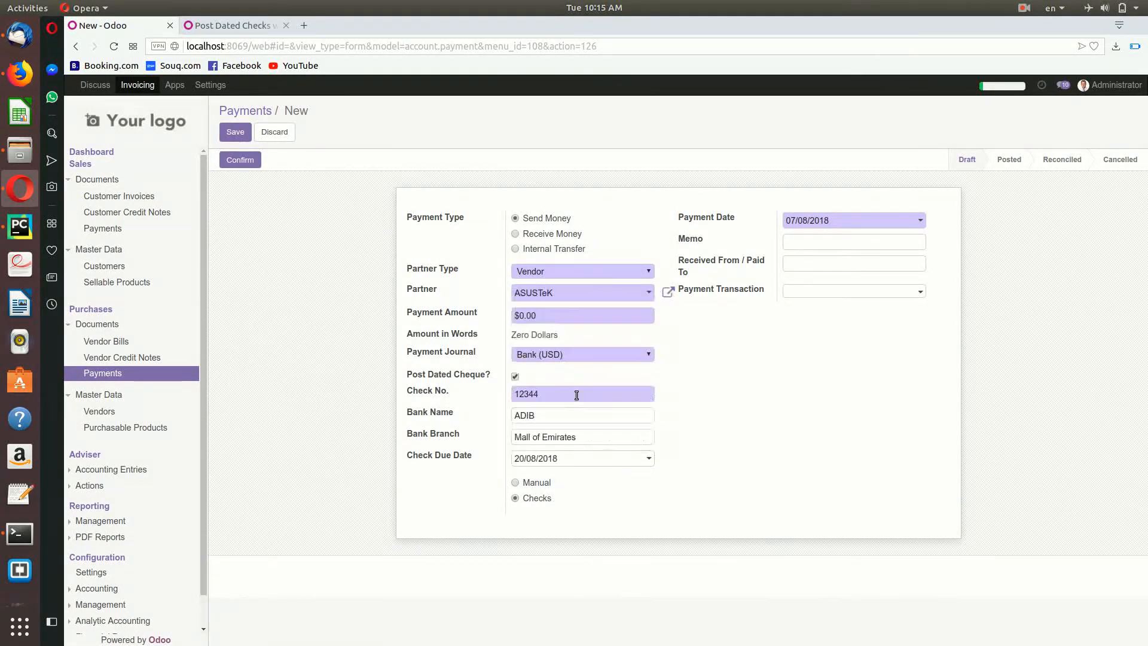
click(879, 244)
text(P)
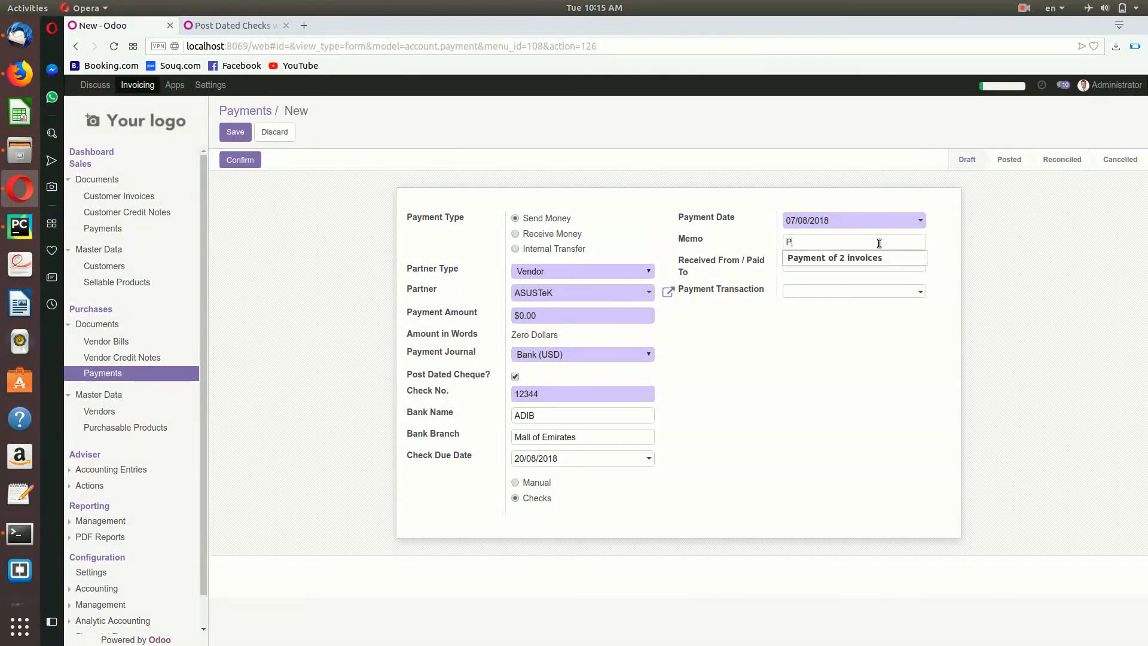
text(ayment of 3 invoices)
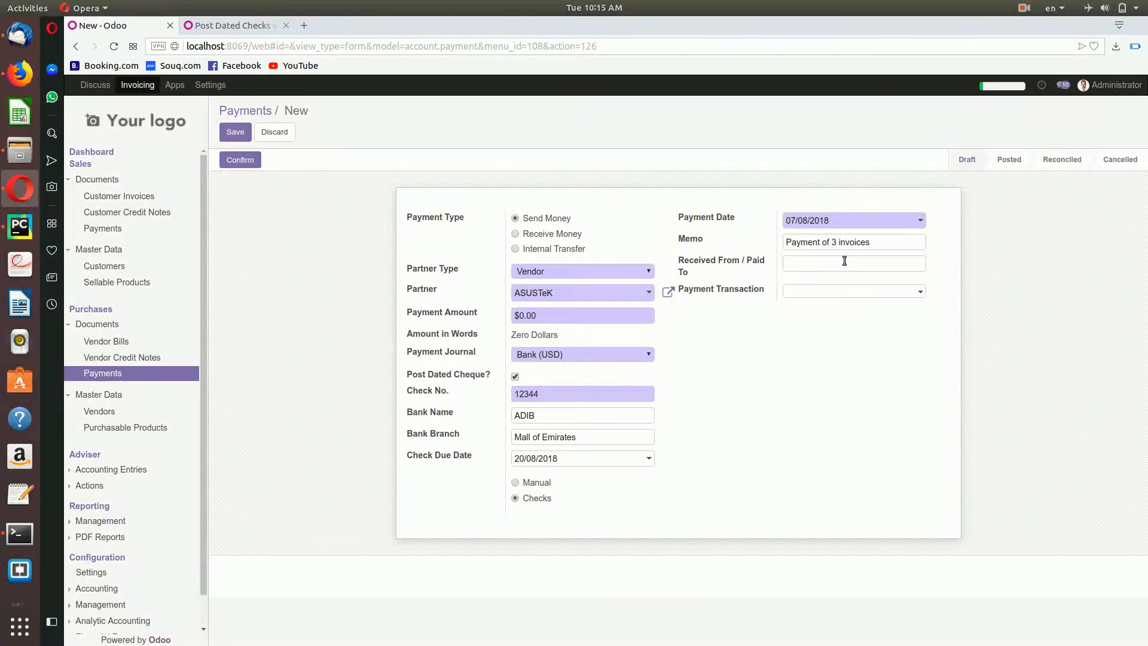
Step: Save and post vendor payment SUPP.OUT/2018/0009, then print and review its Payment Voucher PDF
click(235, 132)
click(240, 160)
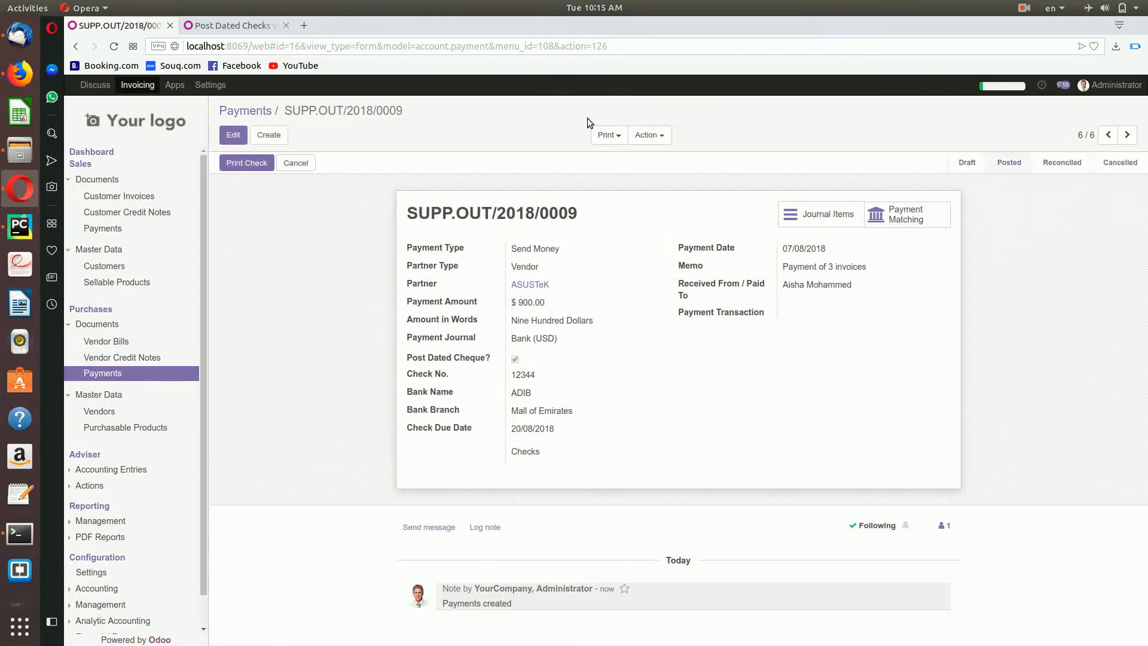
click(610, 135)
click(628, 187)
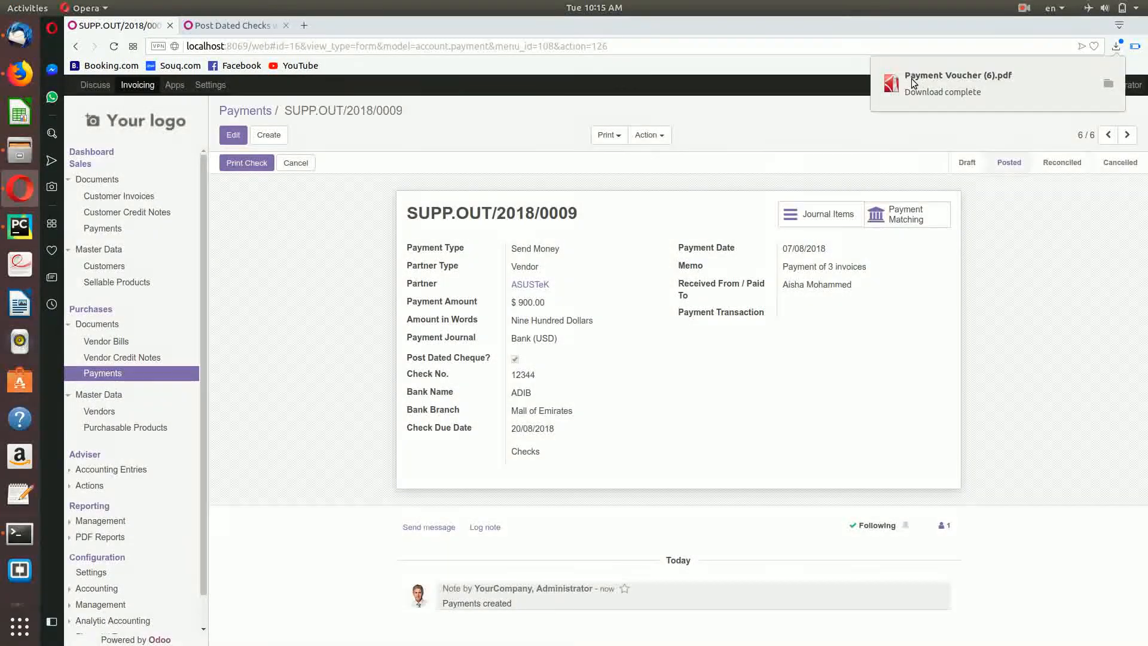
click(913, 79)
scroll(798, 374, down, 3)
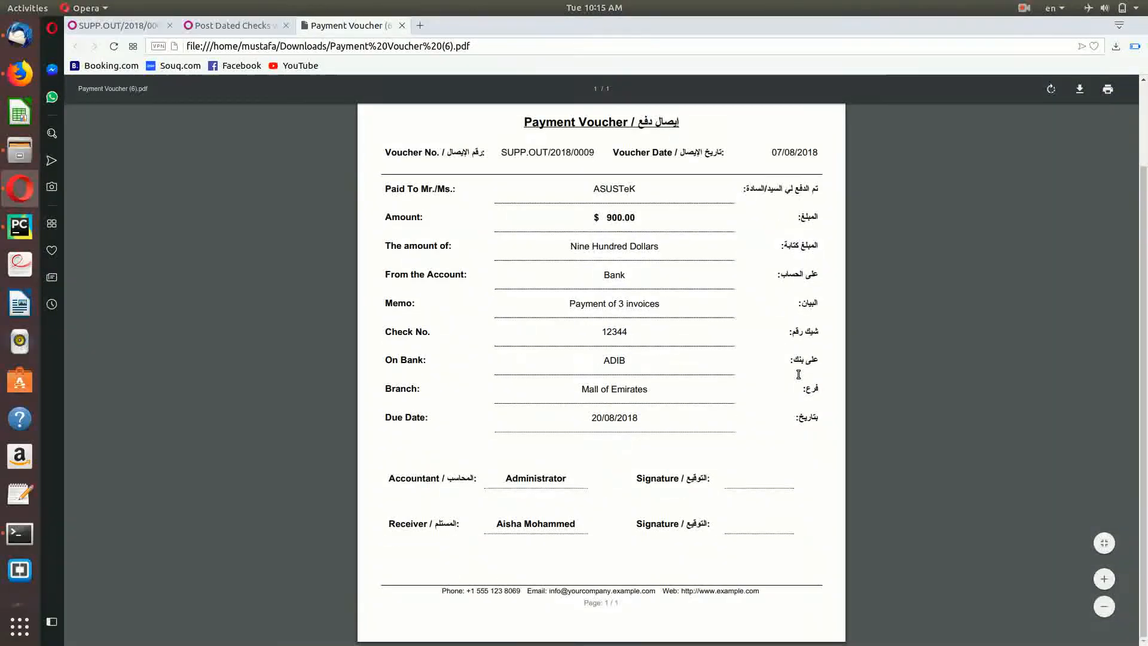
scroll(676, 264, up, 3)
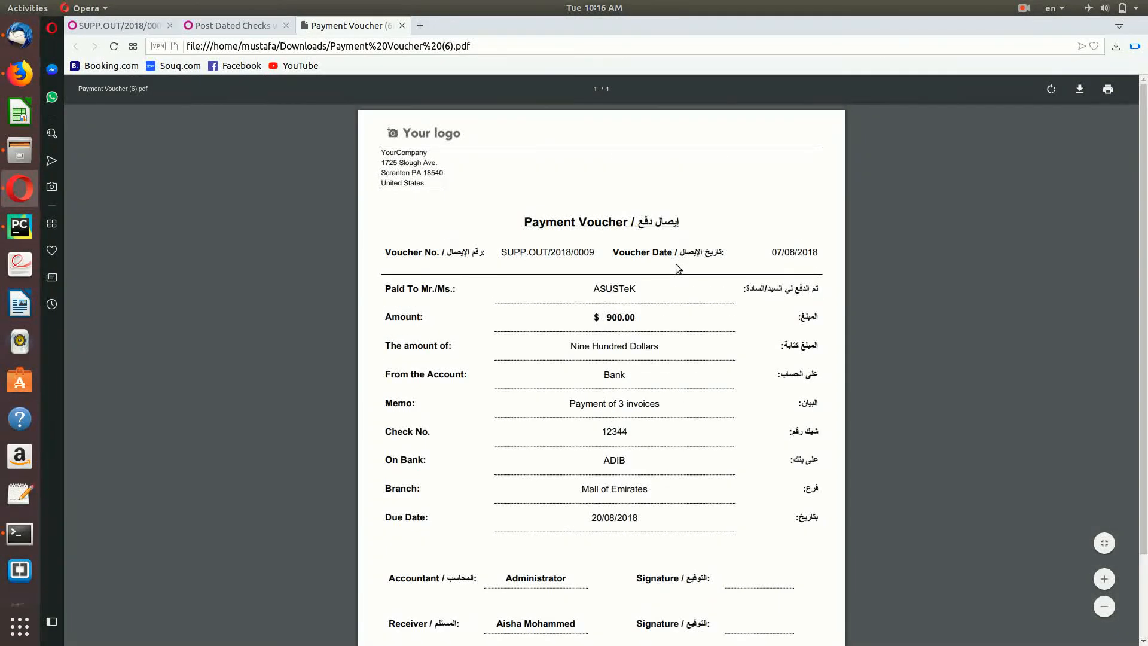
click(402, 25)
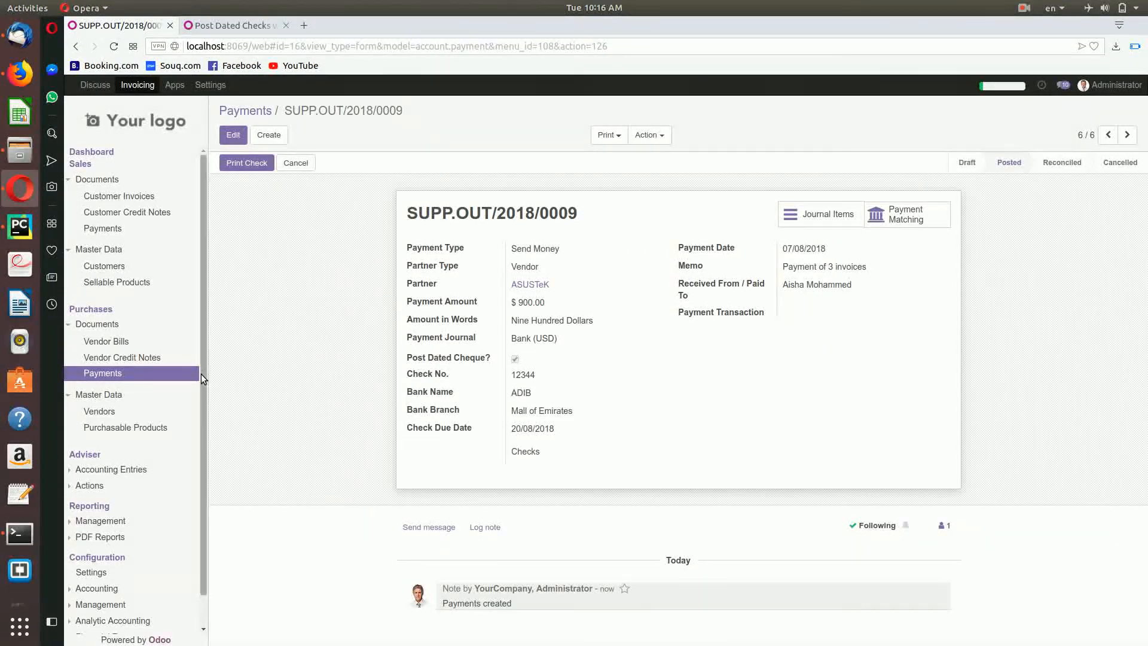
Step: Open the customer Payments list and try grouping it by Check Due Date, then remove the grouping
click(102, 229)
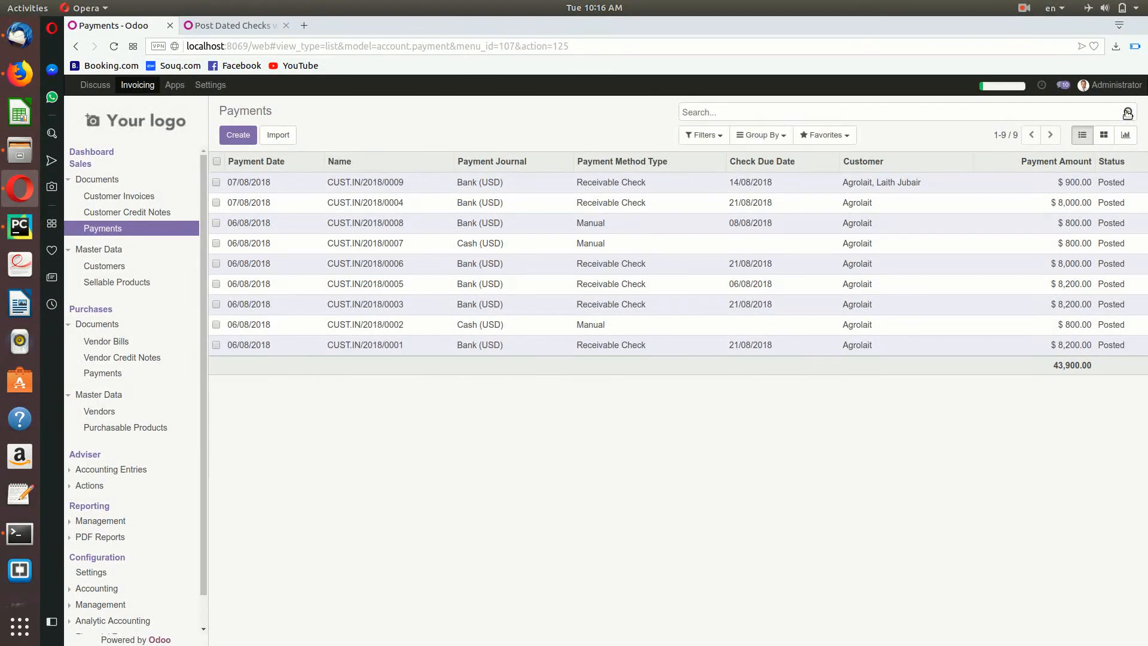
click(762, 135)
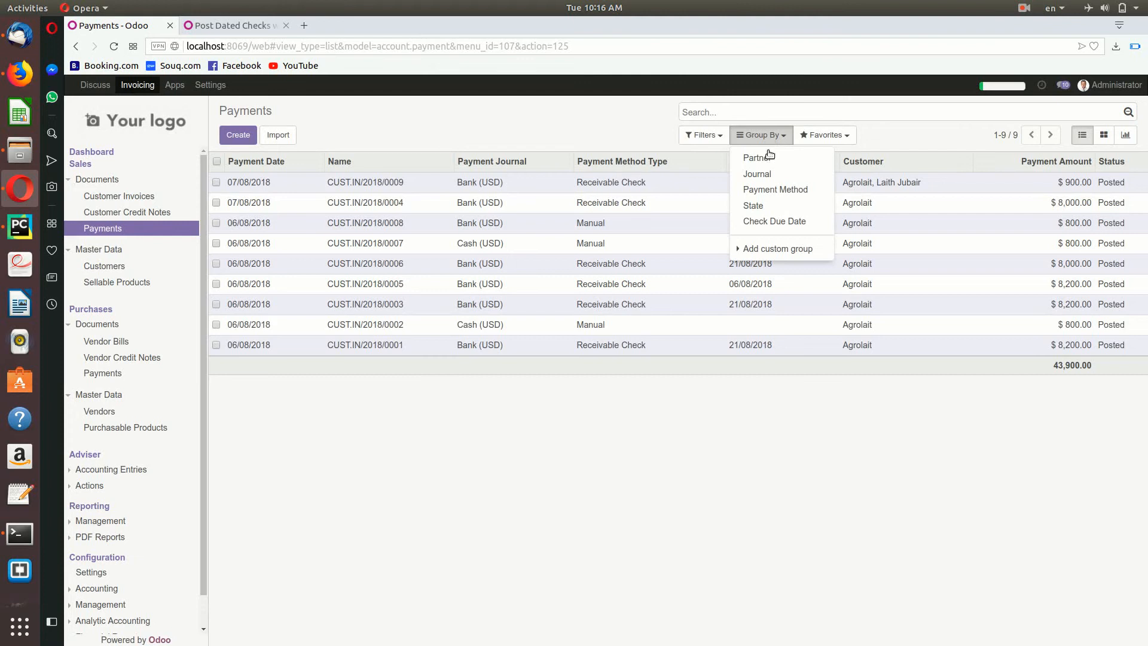
click(772, 220)
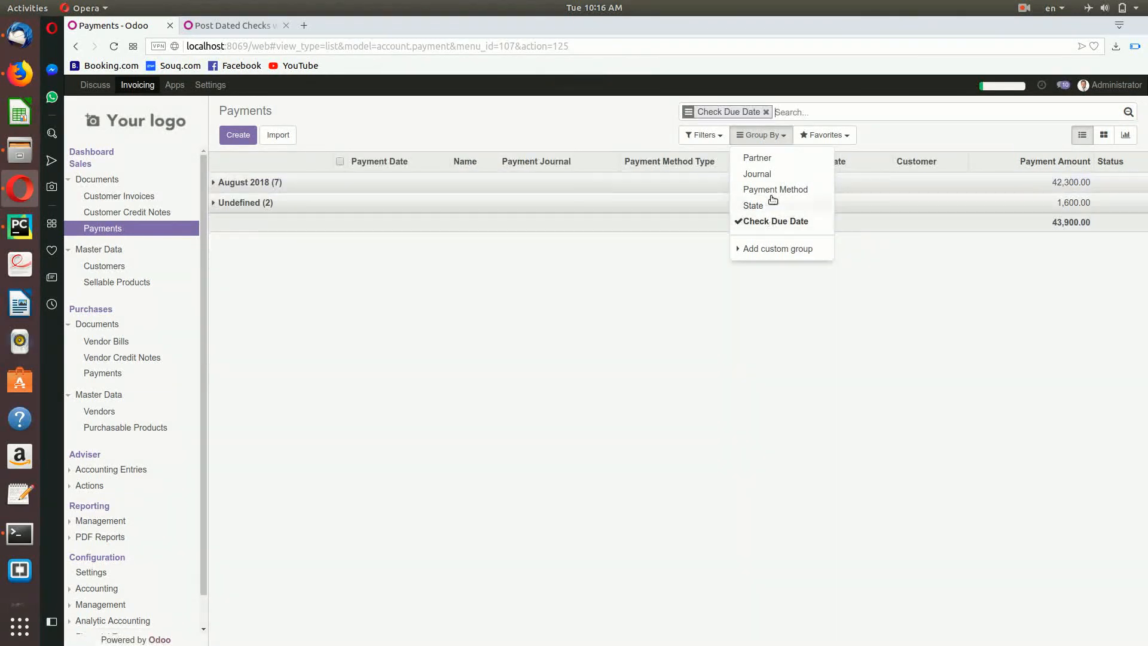
click(765, 133)
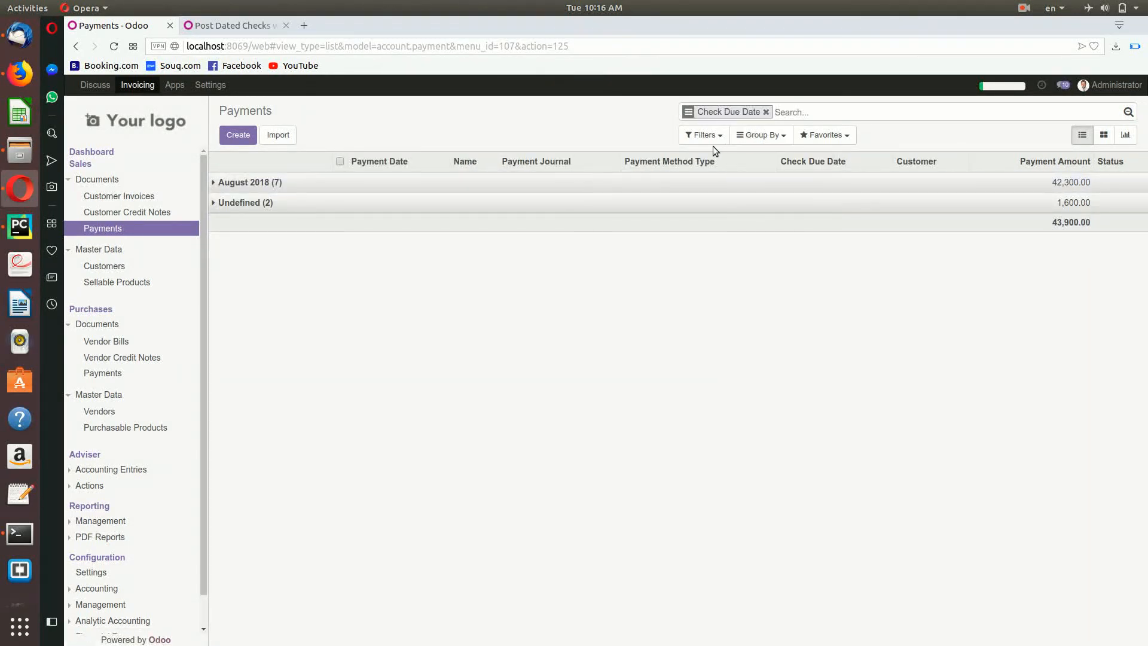
click(766, 112)
Step: Filter the payments to Customer Checks only, then remove that filter
click(703, 135)
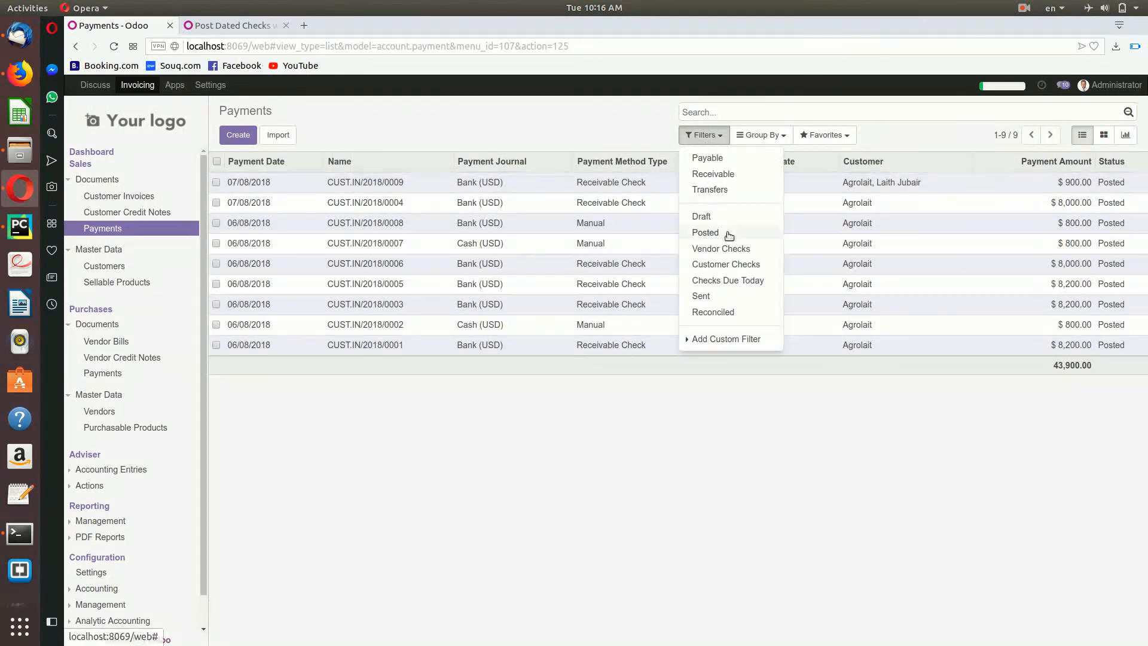
click(725, 264)
click(772, 114)
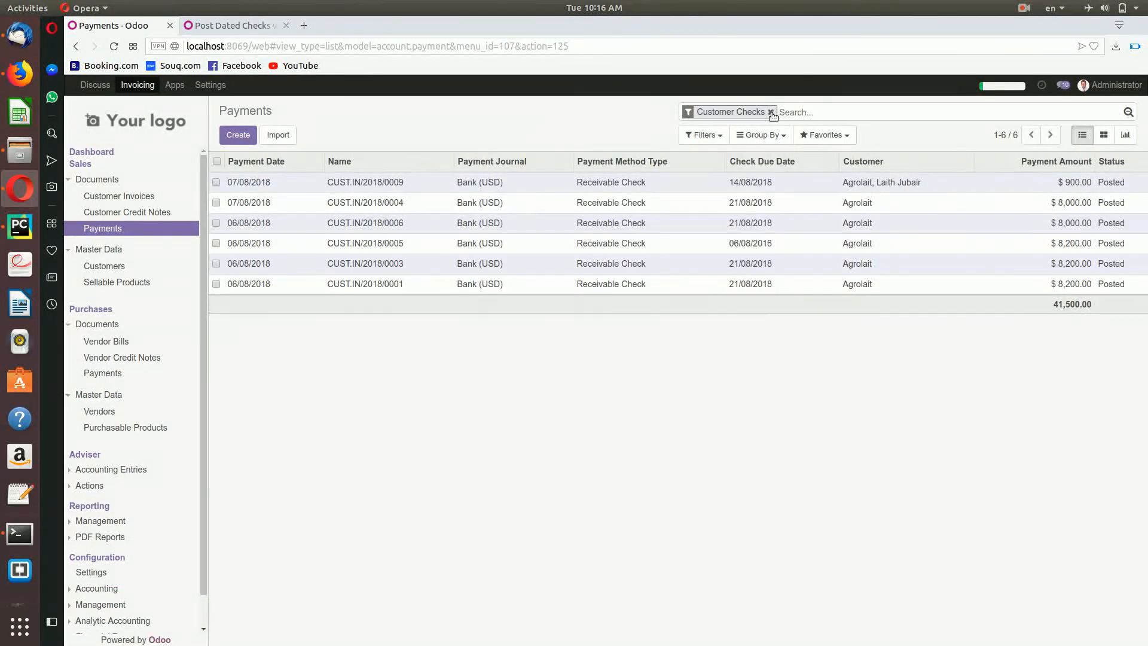
click(771, 113)
Step: Apply the Checks Due Today filter to the payments list
click(704, 136)
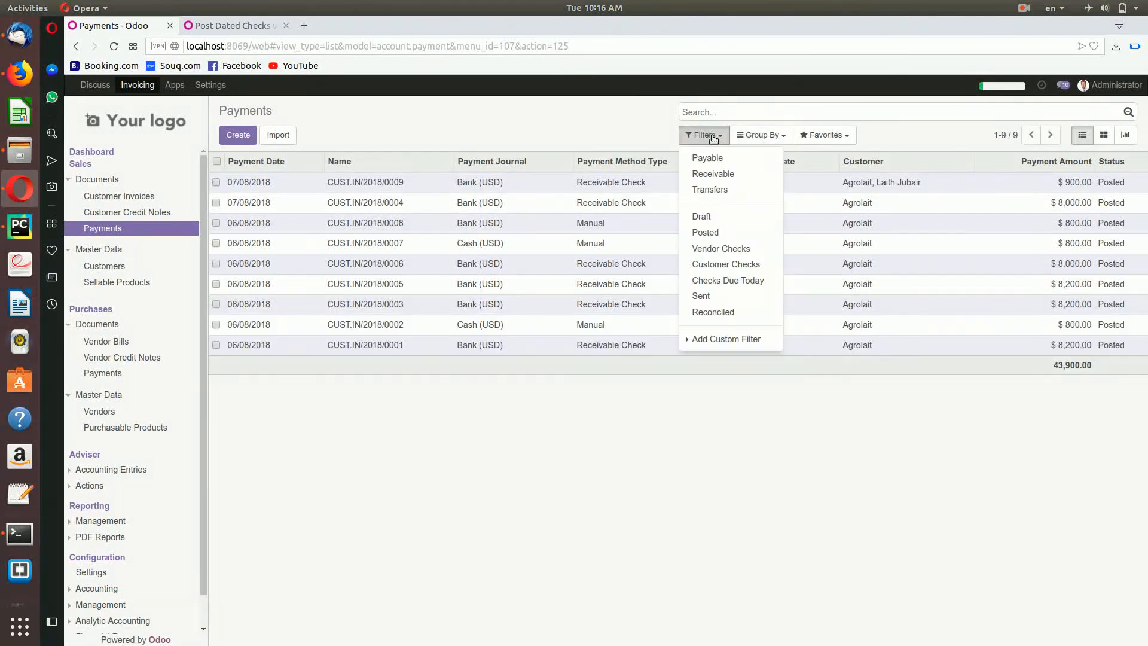
click(733, 282)
click(773, 112)
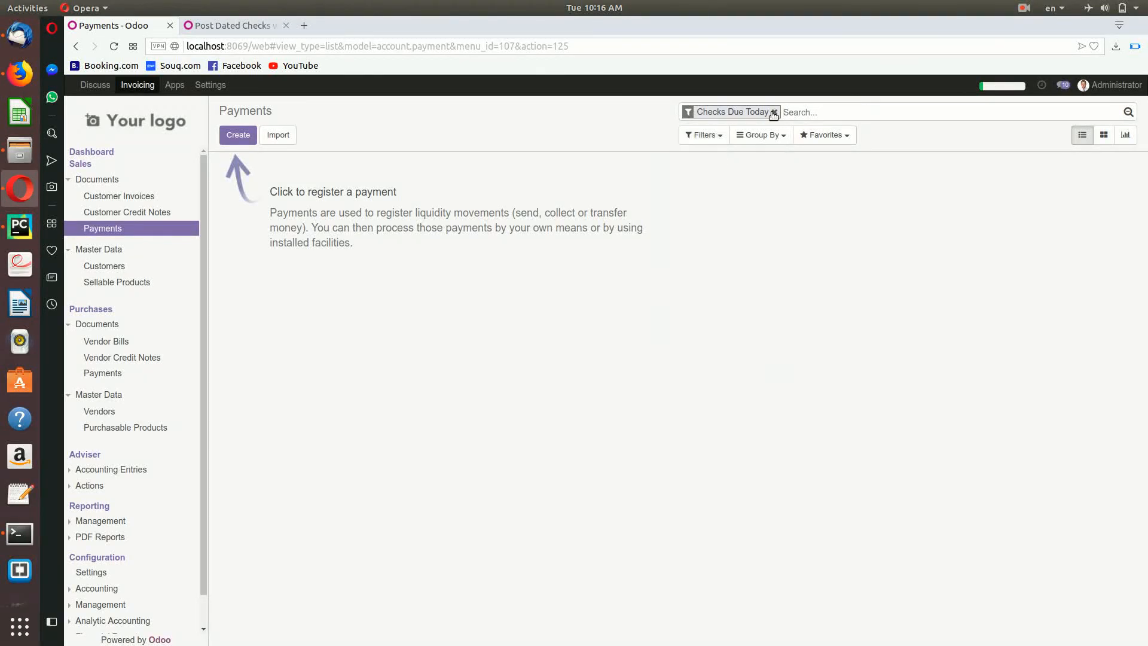
click(774, 113)
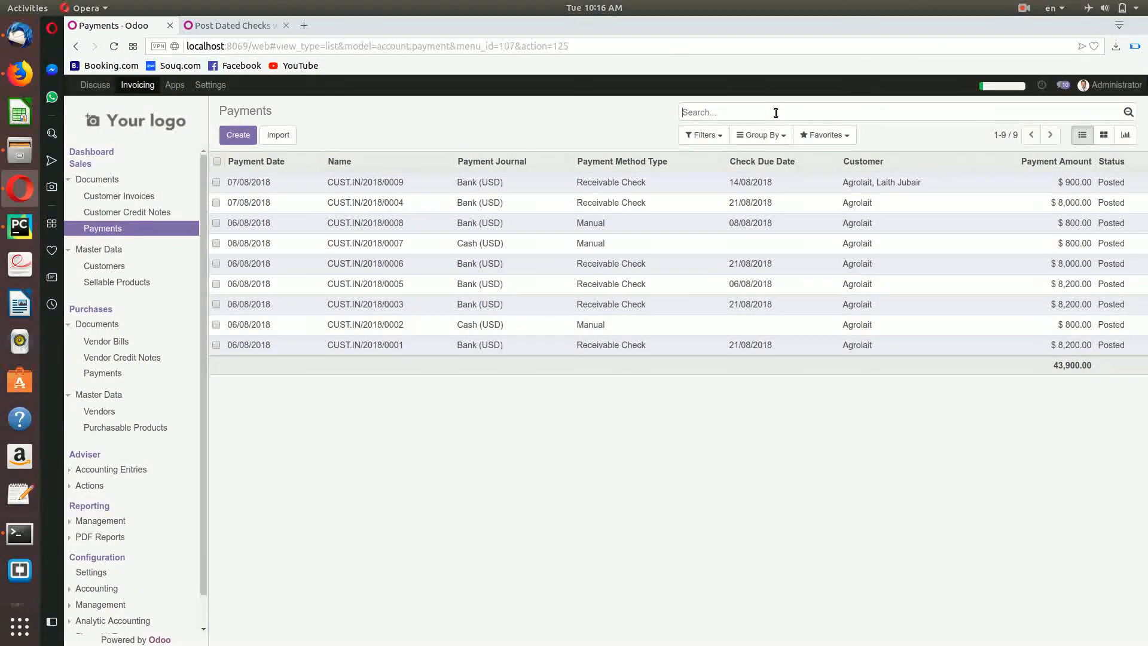
Step: Remove the Checks Due Today facet so all nine payments totalling 43,900.00 reappear
click(775, 113)
click(1023, 7)
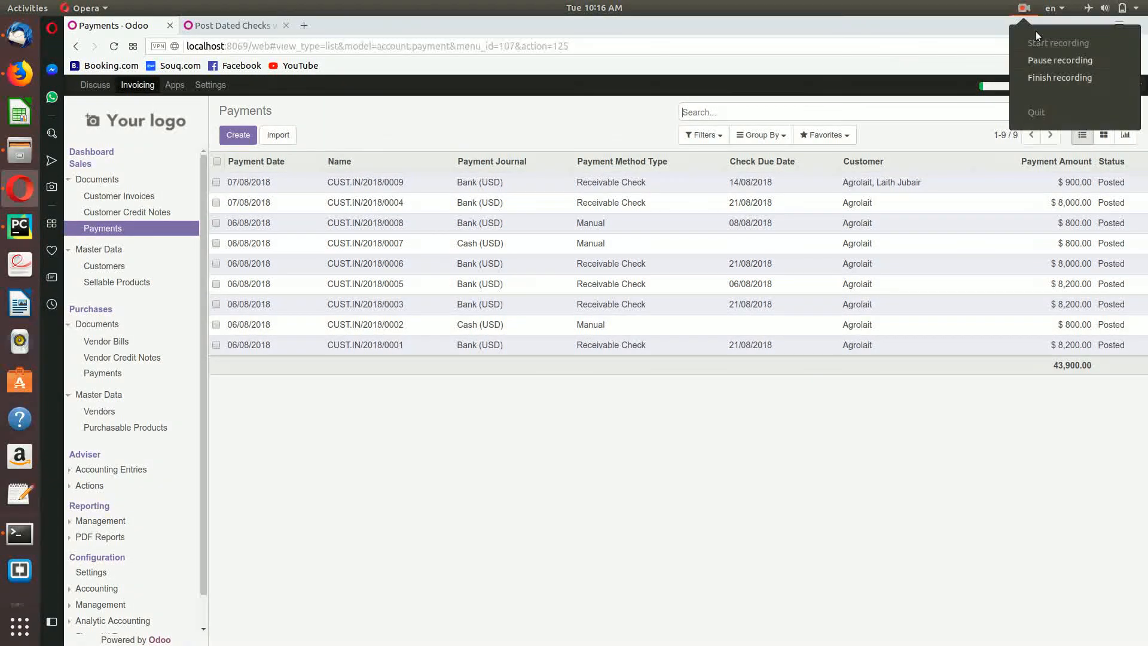